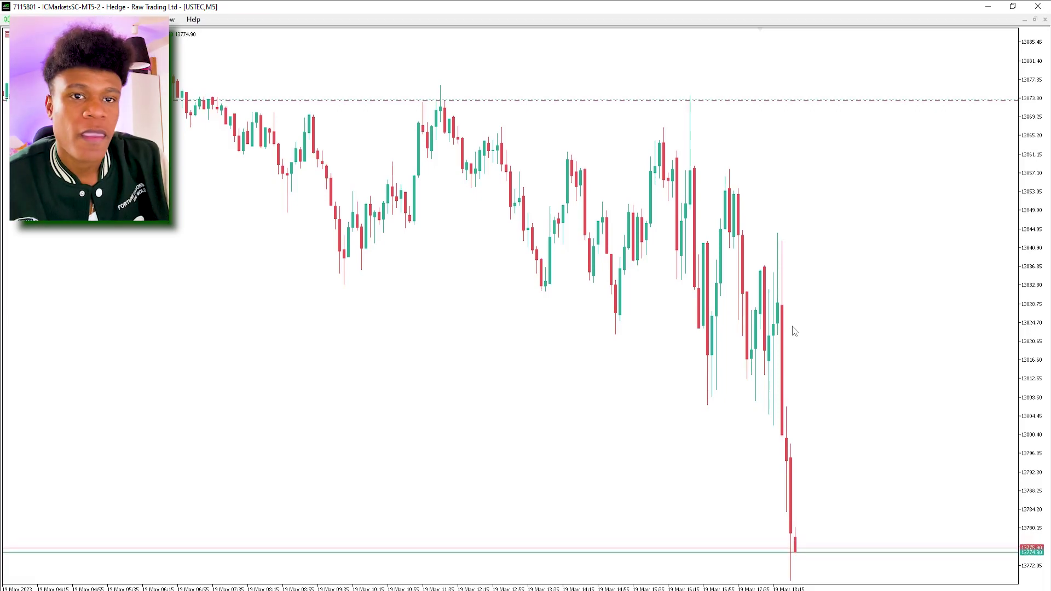
# Hide the side panel, show the chart full screen and switch it to the 15-minute timeframe
pyautogui.press('F11')
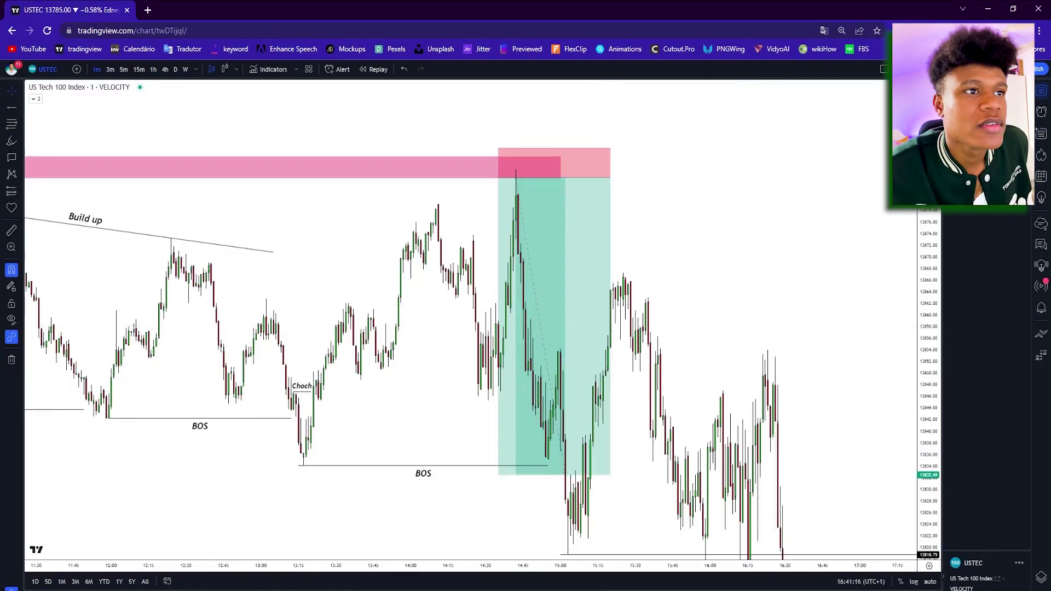
pyautogui.click(1042, 96)
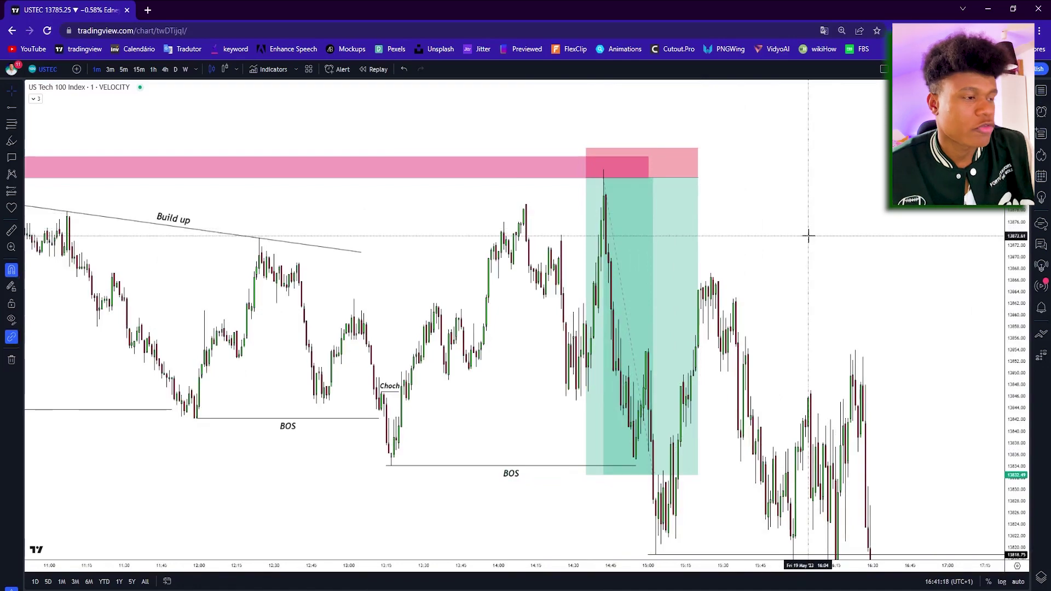
pyautogui.press('F11')
pyautogui.scroll(4, 692, 289)
pyautogui.moveTo(692, 289); pyautogui.dragTo(826, 310)
pyautogui.scroll(-3, 947, 296)
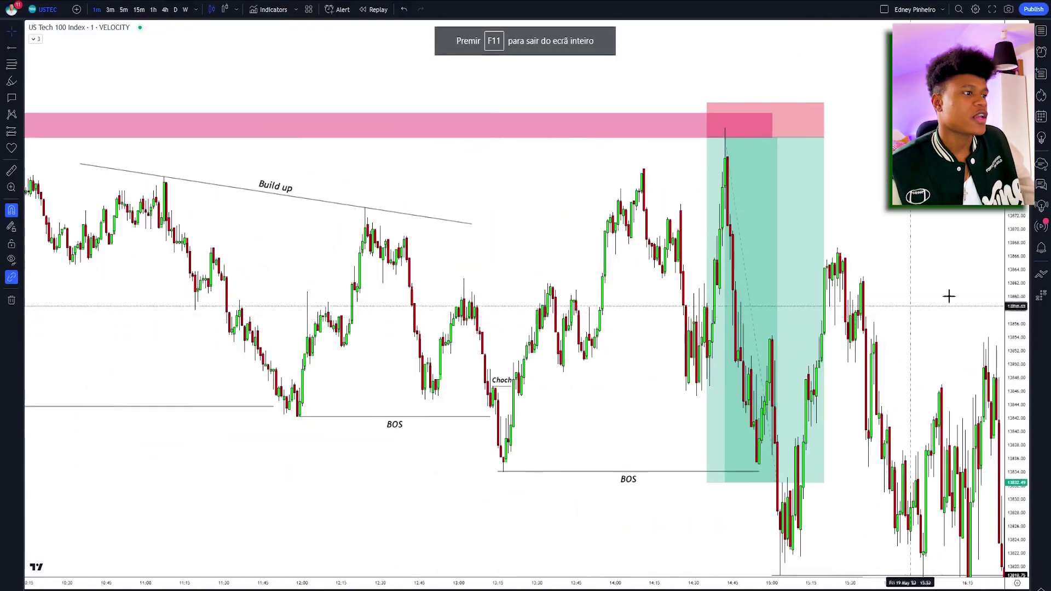
pyautogui.moveTo(948, 295); pyautogui.dragTo(763, 291)
pyautogui.click(139, 9)
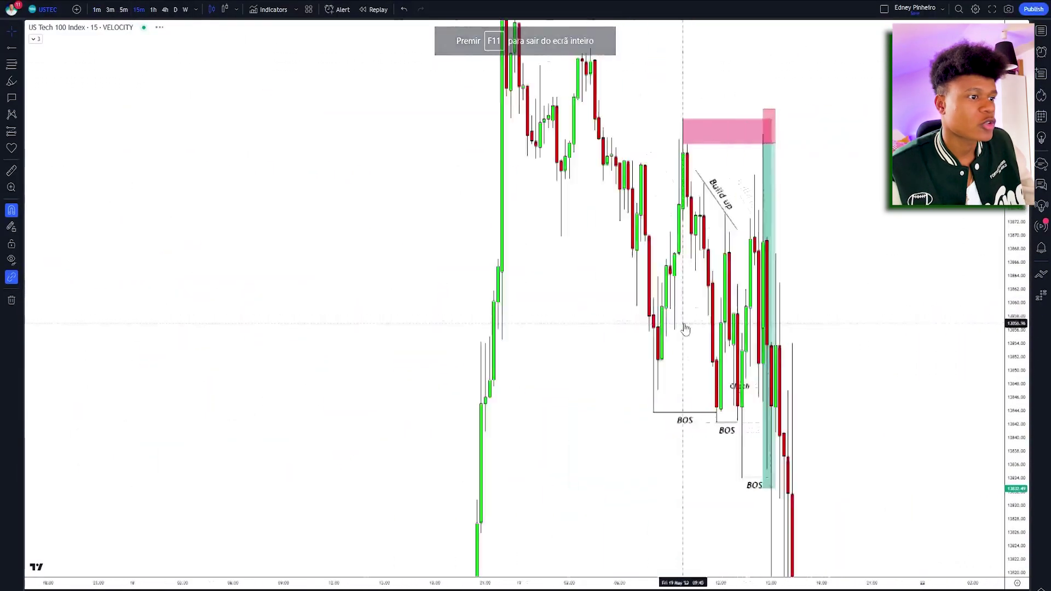
# Extend the short position's target down to about 13711, level with the lows of the 18 May pullback
pyautogui.scroll(2, 725, 356)
pyautogui.moveTo(724, 356); pyautogui.dragTo(802, 342)
pyautogui.scroll(-5, 847, 518)
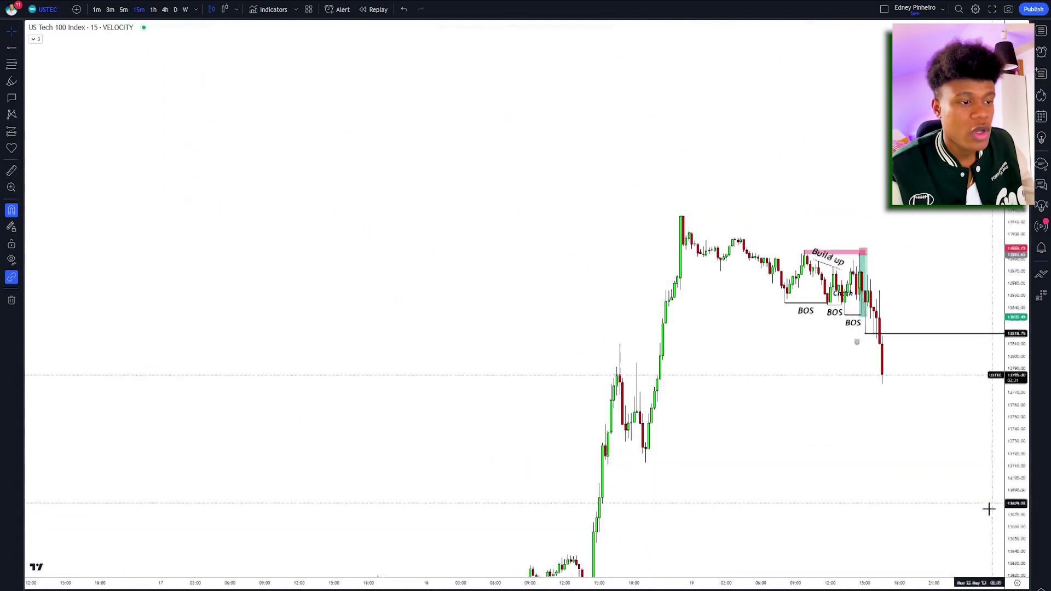
pyautogui.moveTo(988, 507); pyautogui.dragTo(819, 380)
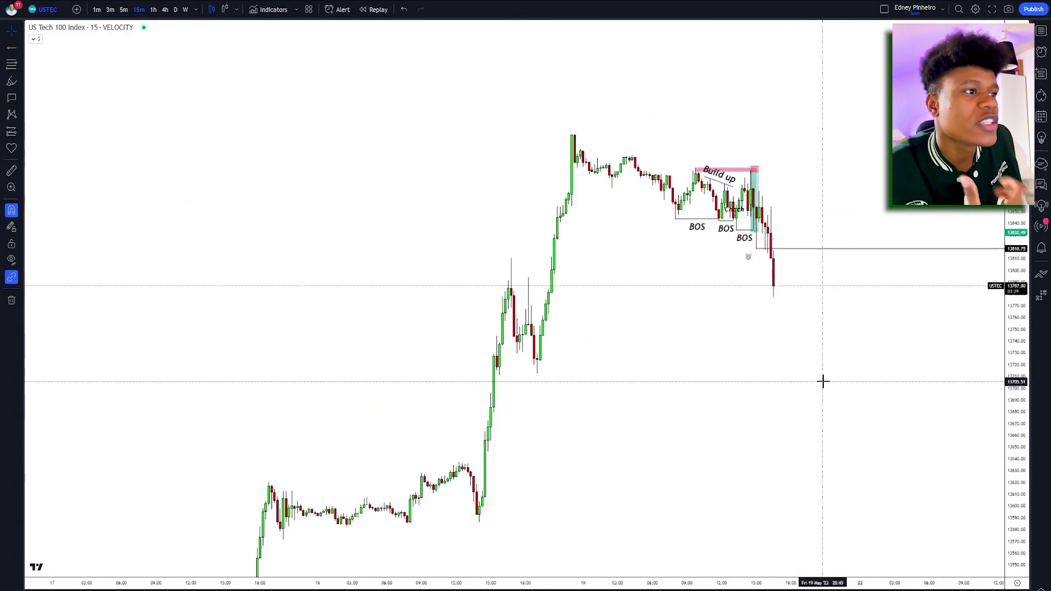
pyautogui.click(754, 243)
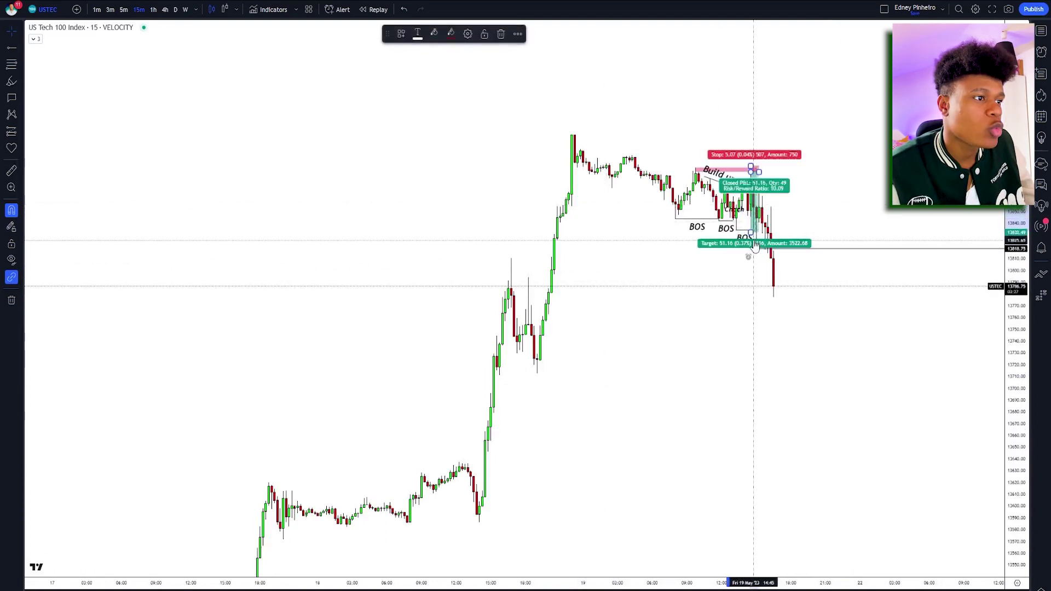
pyautogui.moveTo(755, 245); pyautogui.dragTo(770, 373)
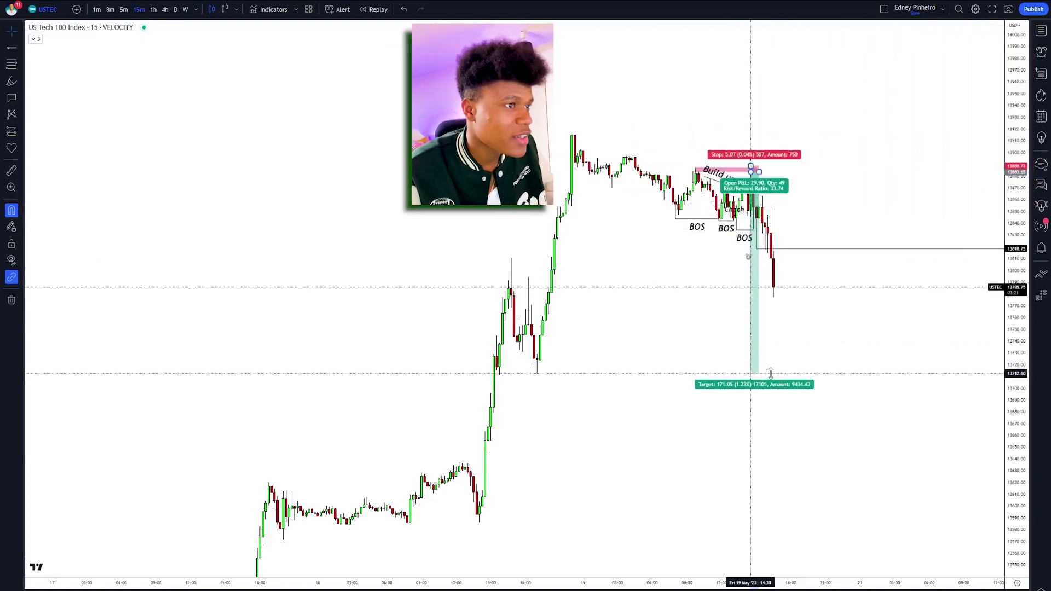
pyautogui.moveTo(771, 374); pyautogui.dragTo(739, 375)
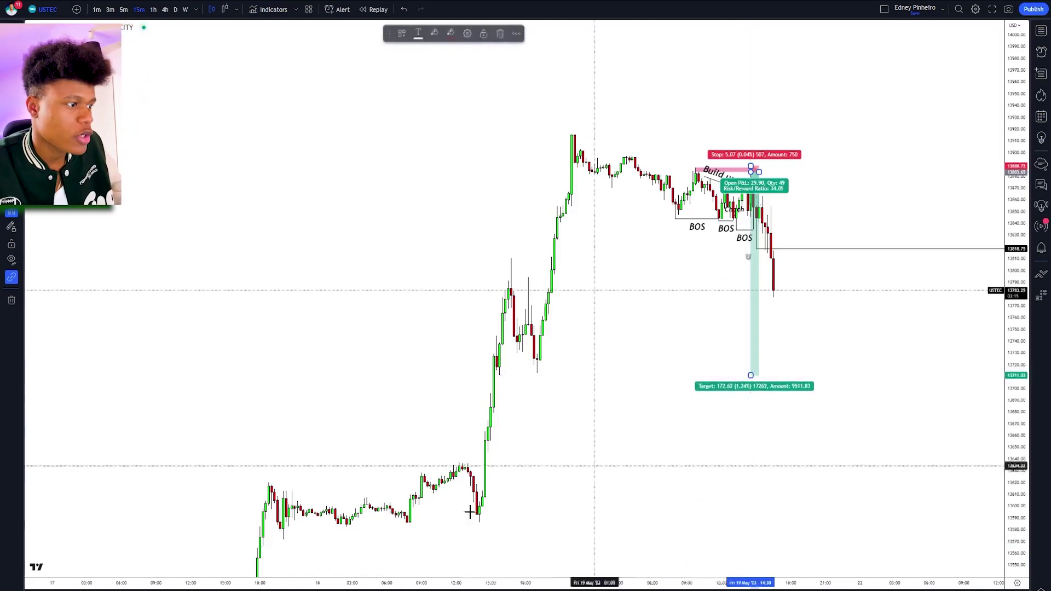
# Draw a trend line joining the two 18 May pullback lows near 13712 and apply the X drawing template
pyautogui.press('Escape')
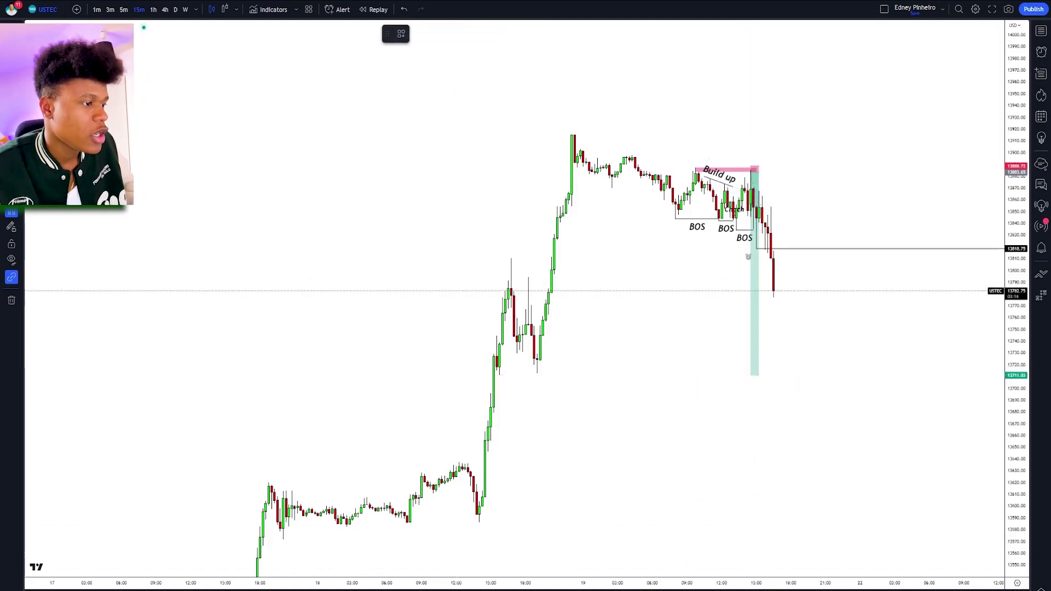
pyautogui.click(500, 375)
pyautogui.click(537, 374)
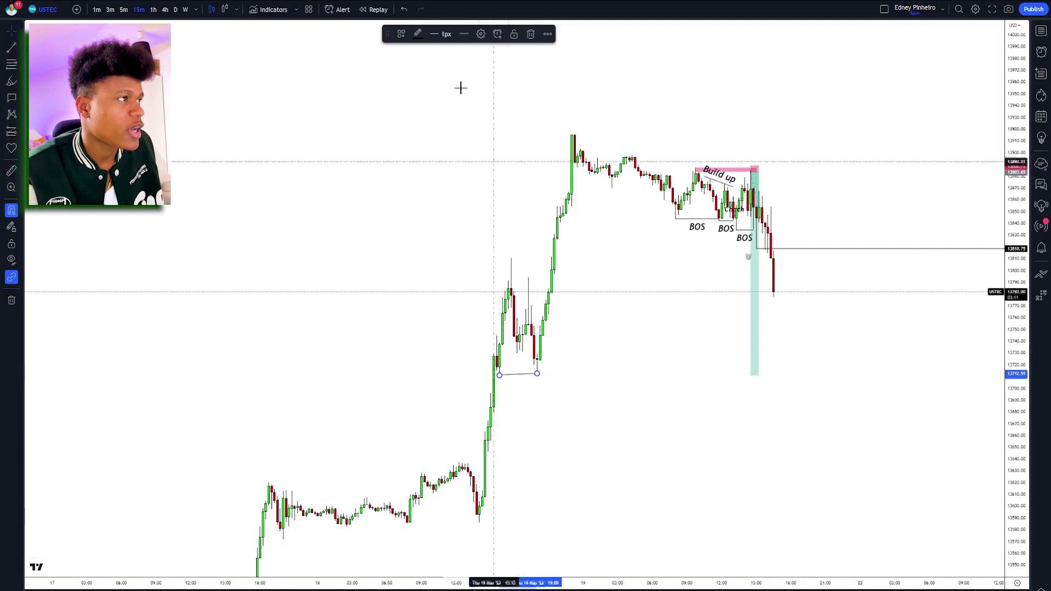
pyautogui.click(401, 33)
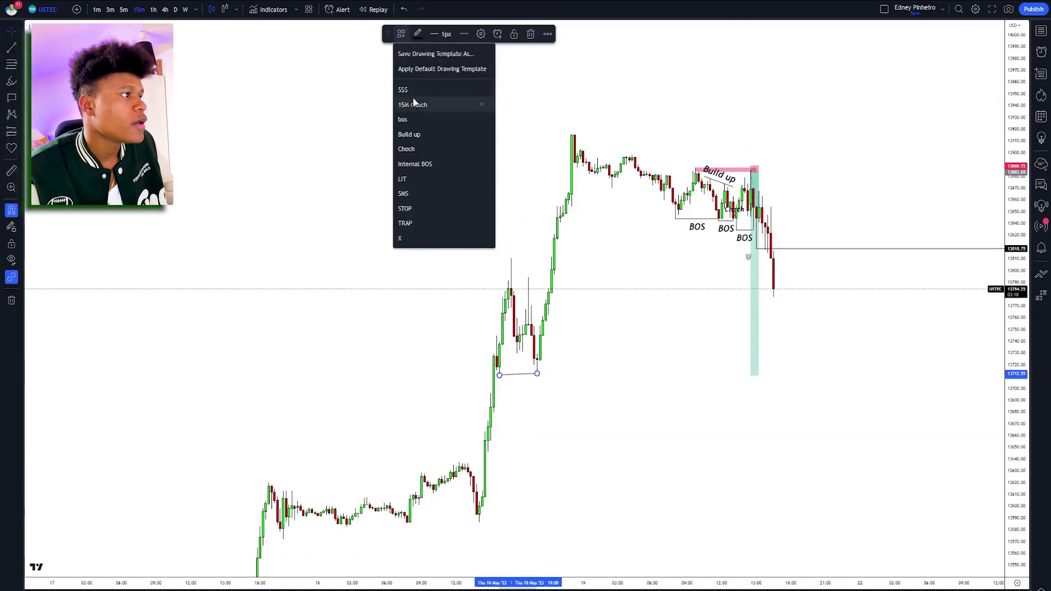
pyautogui.click(408, 237)
# Widen the short position box past the latest candle on 19 May
pyautogui.scroll(2, 627, 359)
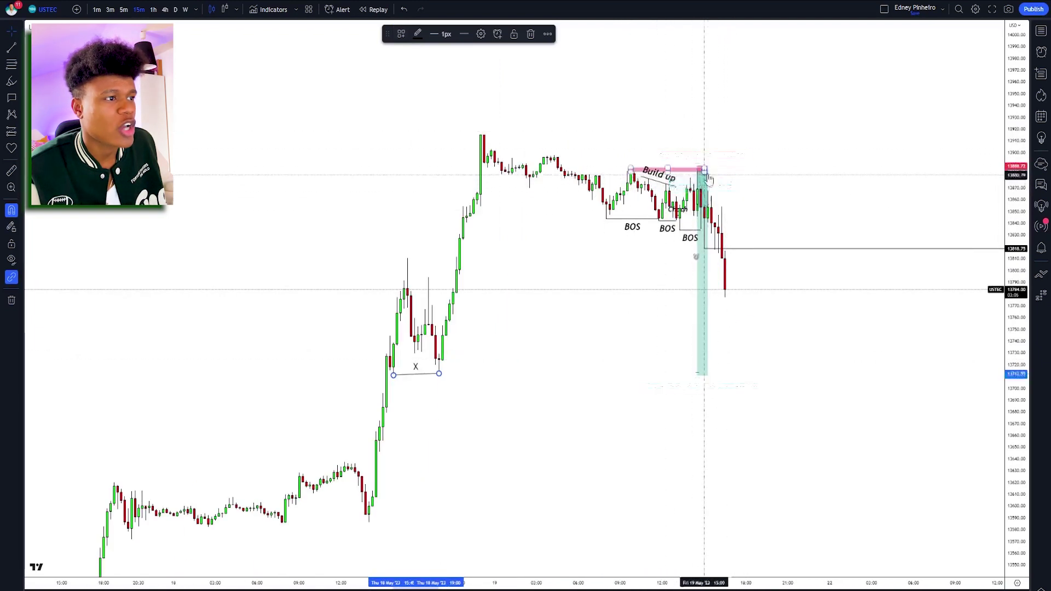
pyautogui.moveTo(707, 173); pyautogui.dragTo(755, 173)
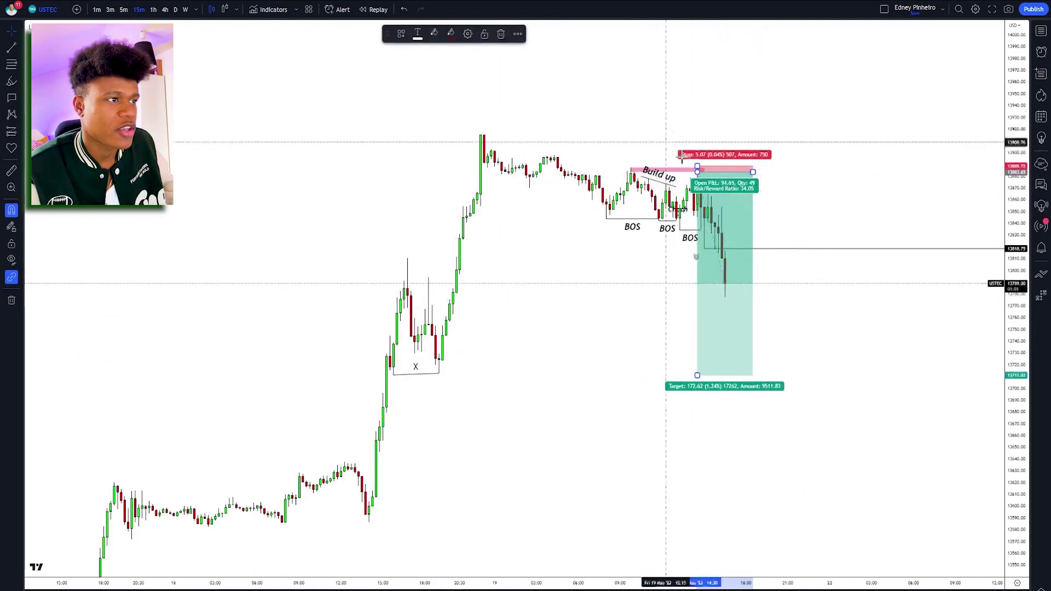
pyautogui.click(708, 122)
# Circle the Build up area and trace the 18 May rally with the brush, removing each stroke
pyautogui.click(11, 81)
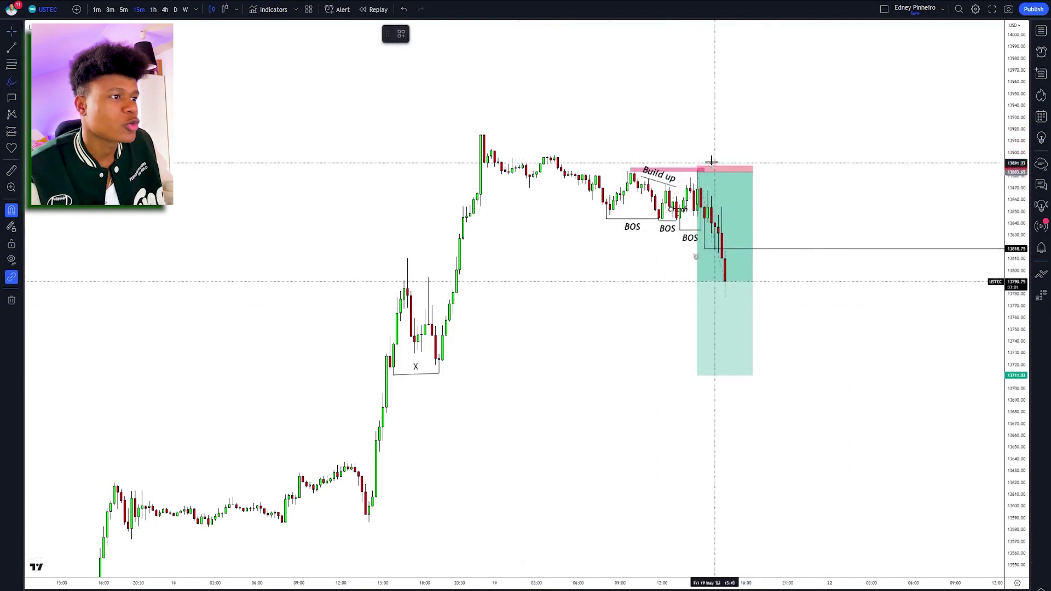
pyautogui.moveTo(701, 151)
pyautogui.mouseDown()
pyautogui.moveTo(629, 150)
pyautogui.moveTo(676, 237)
pyautogui.moveTo(721, 148)
pyautogui.moveTo(697, 151)
pyautogui.mouseUp()
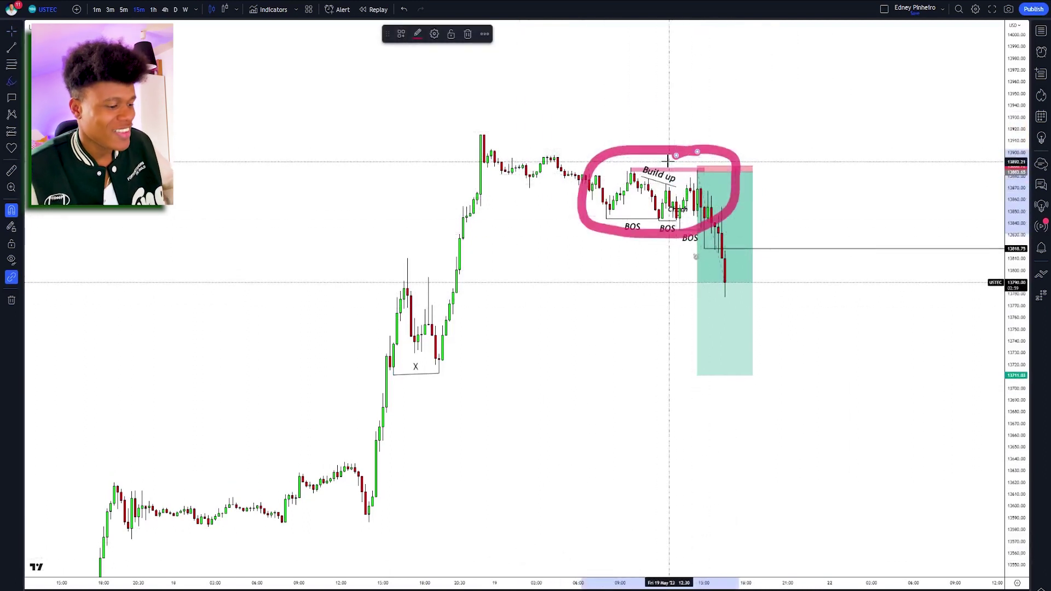
pyautogui.click(403, 9)
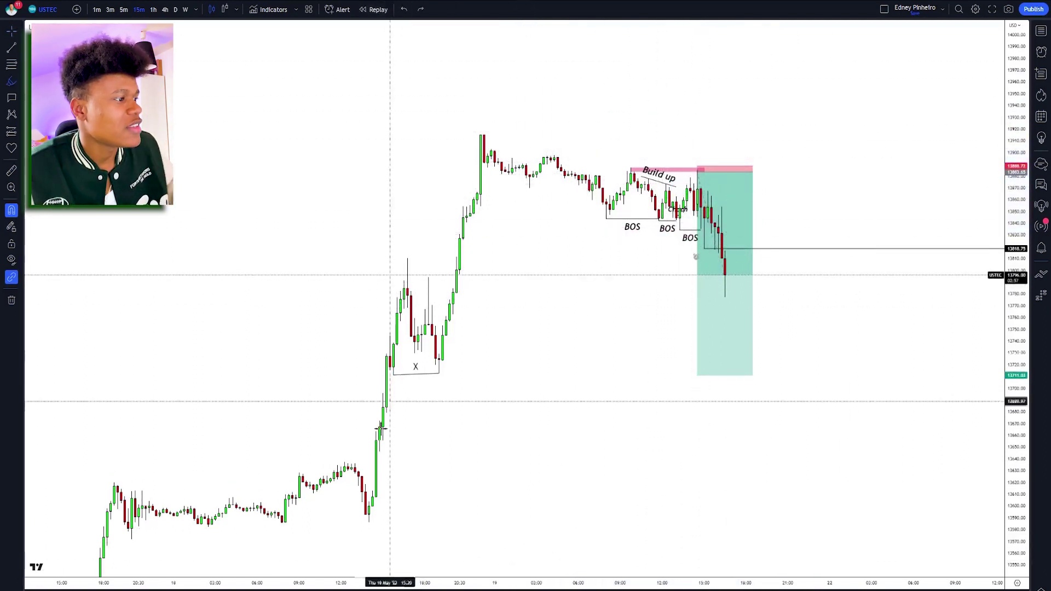
pyautogui.moveTo(365, 513)
pyautogui.mouseDown()
pyautogui.moveTo(398, 282)
pyautogui.moveTo(479, 141)
pyautogui.moveTo(501, 171)
pyautogui.mouseUp()
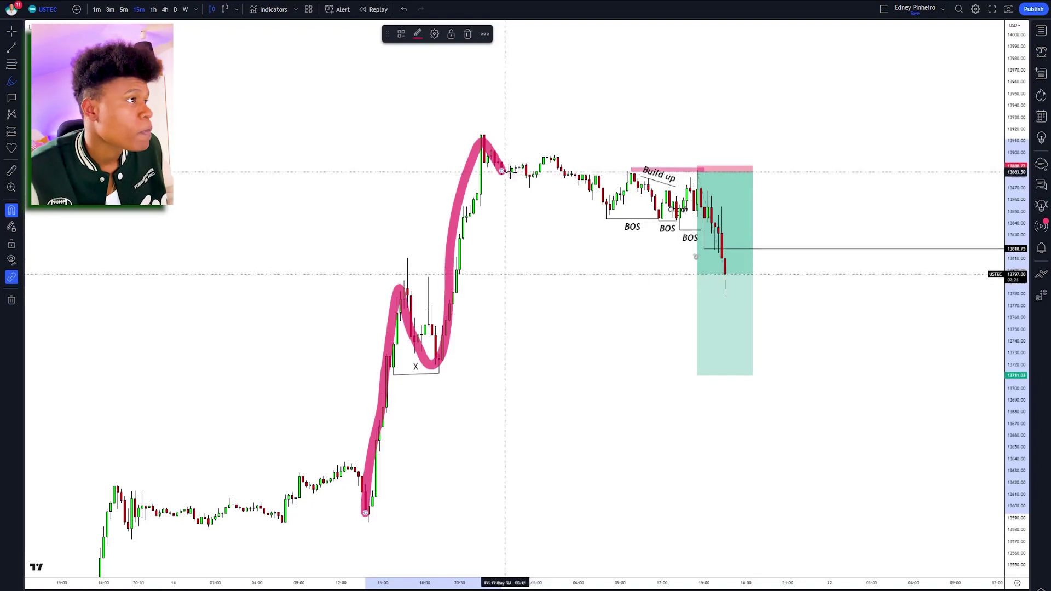
pyautogui.click(468, 34)
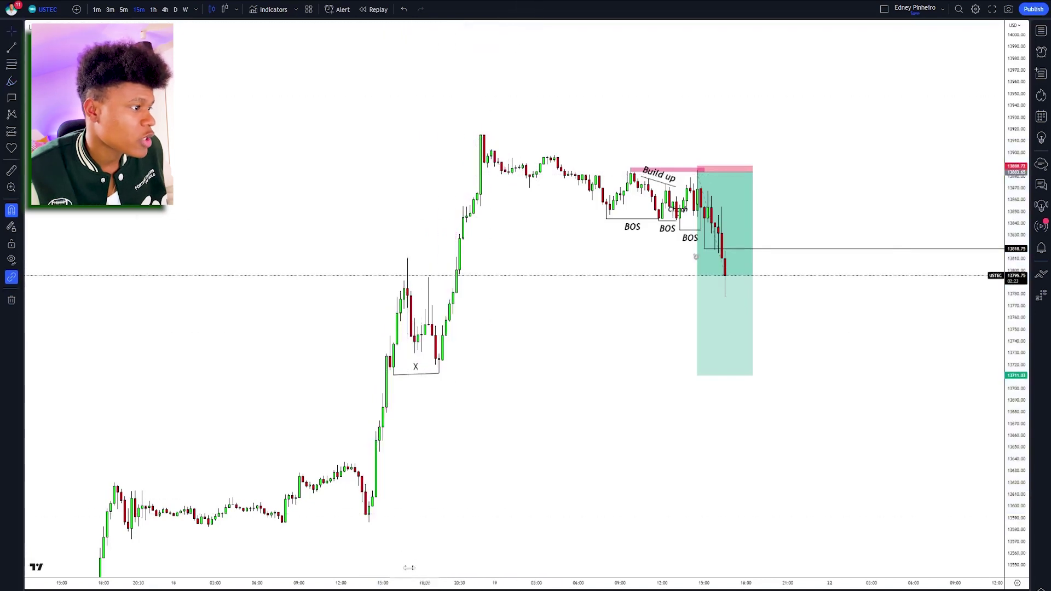
# Examine the wider 15-minute uptrend back to early May, including the lows before the 18 May rally
pyautogui.scroll(-5, 614, 401)
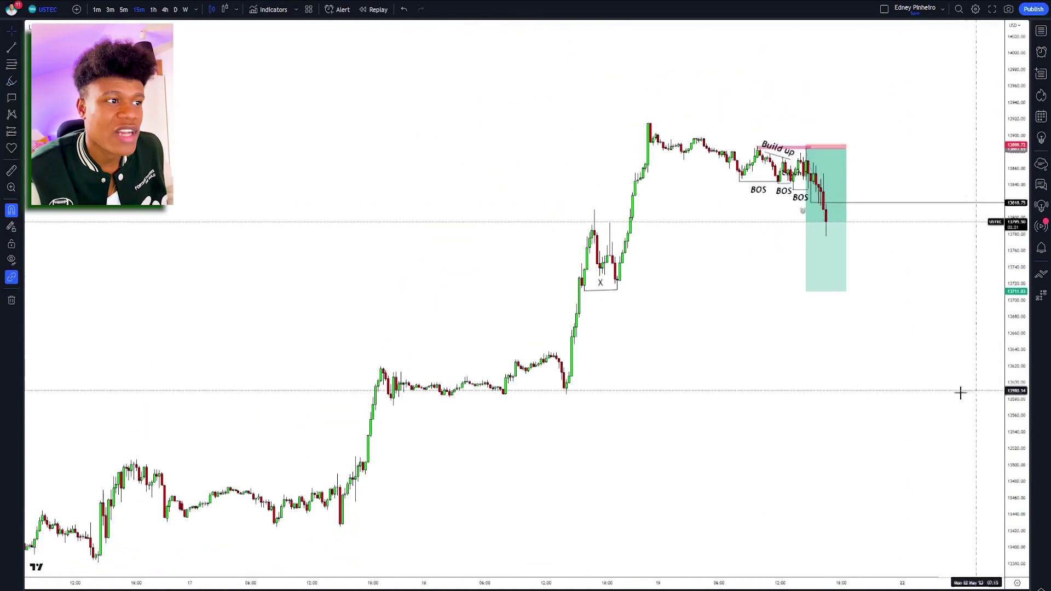
pyautogui.moveTo(906, 406); pyautogui.dragTo(852, 415)
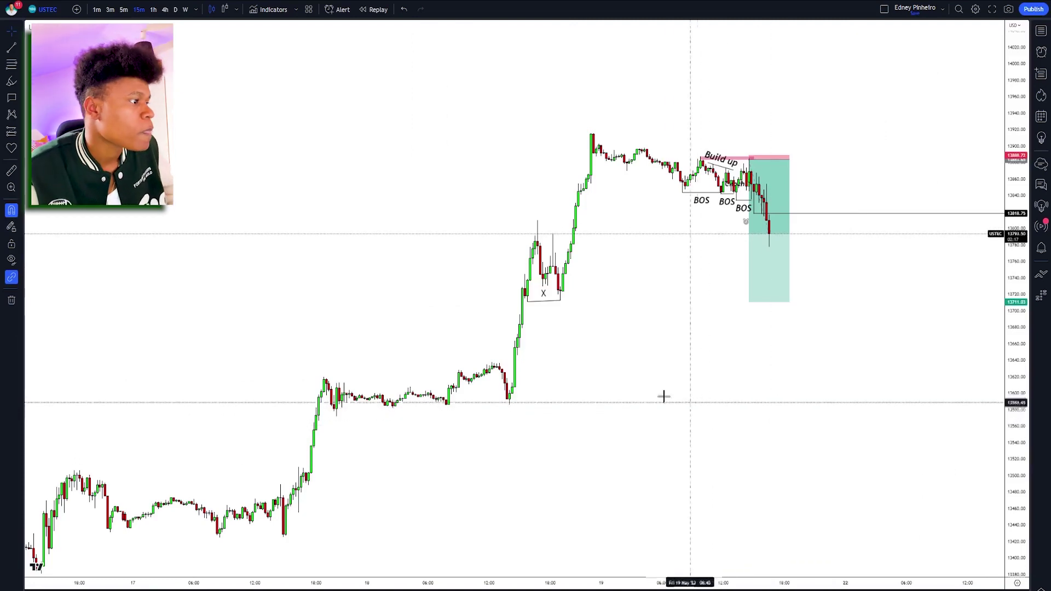
pyautogui.scroll(-5, 631, 330)
pyautogui.scroll(-8, 863, 389)
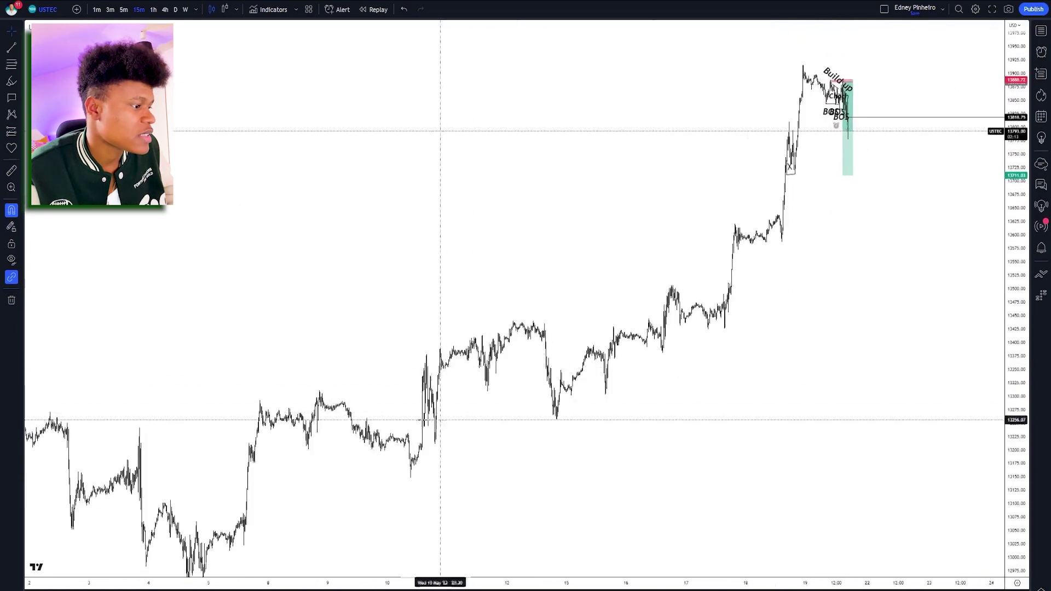
pyautogui.moveTo(206, 475); pyautogui.dragTo(228, 379)
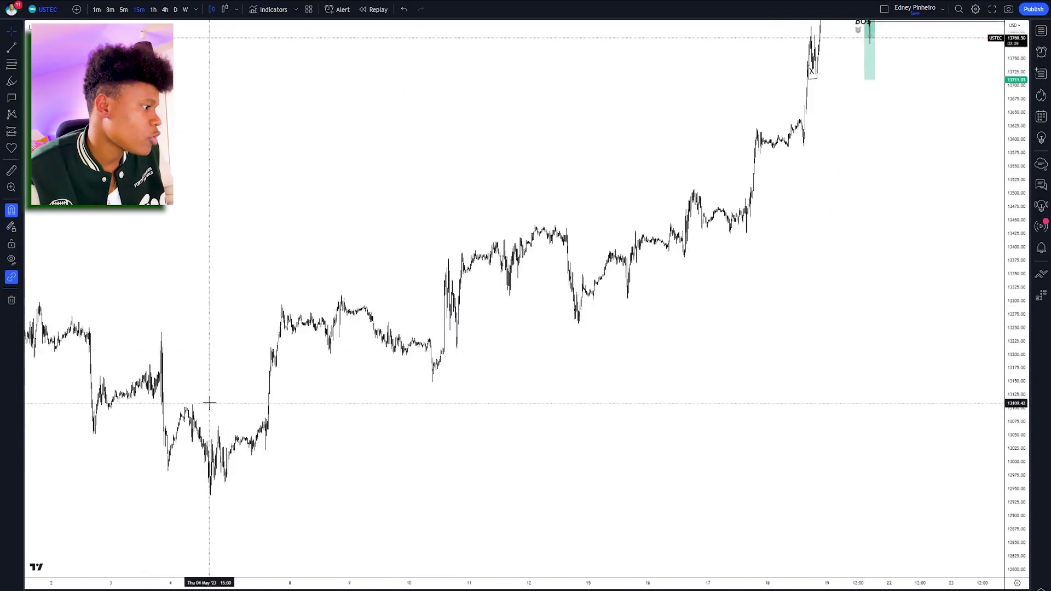
pyautogui.moveTo(444, 404); pyautogui.dragTo(383, 475)
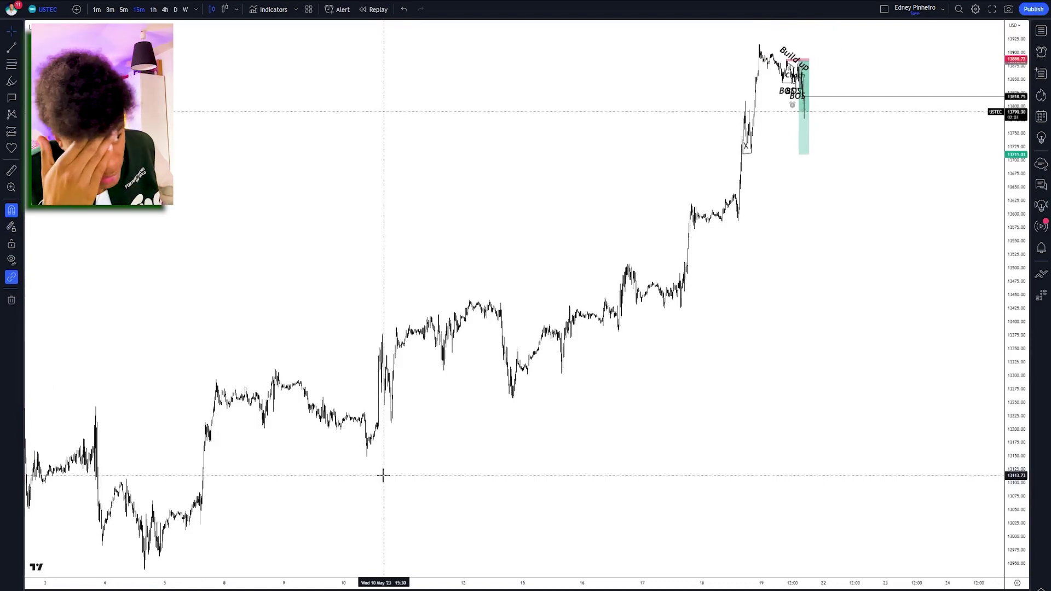
pyautogui.scroll(8, 495, 410)
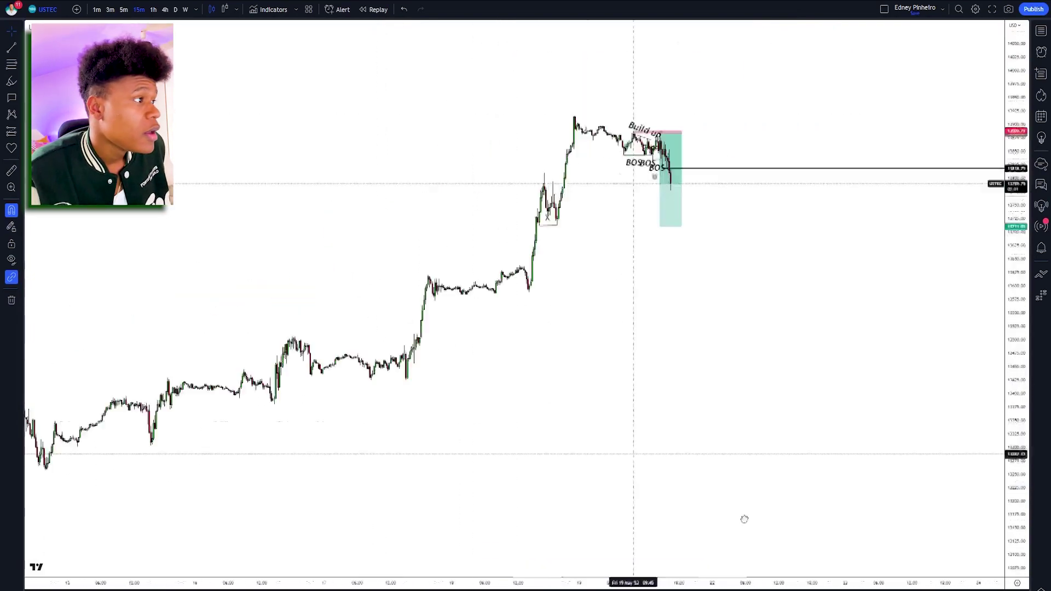
pyautogui.moveTo(1019, 504); pyautogui.dragTo(901, 349)
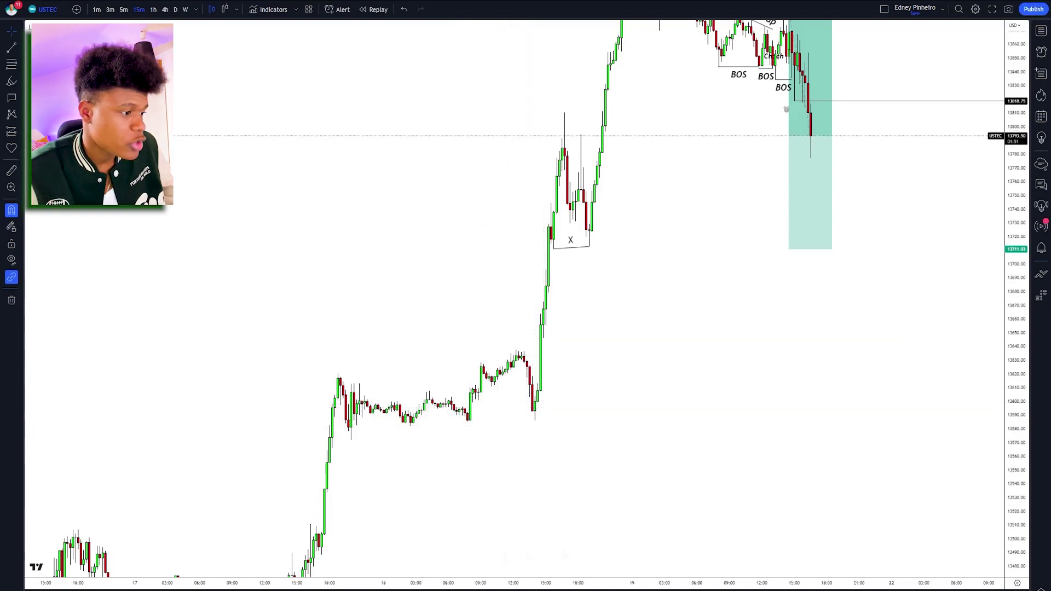
# Draw a rectangle zone over the 18 May lows near 13590, from the 07:45 candle to the low starting the rally
pyautogui.hotkey('alt', 'shift', 'r')
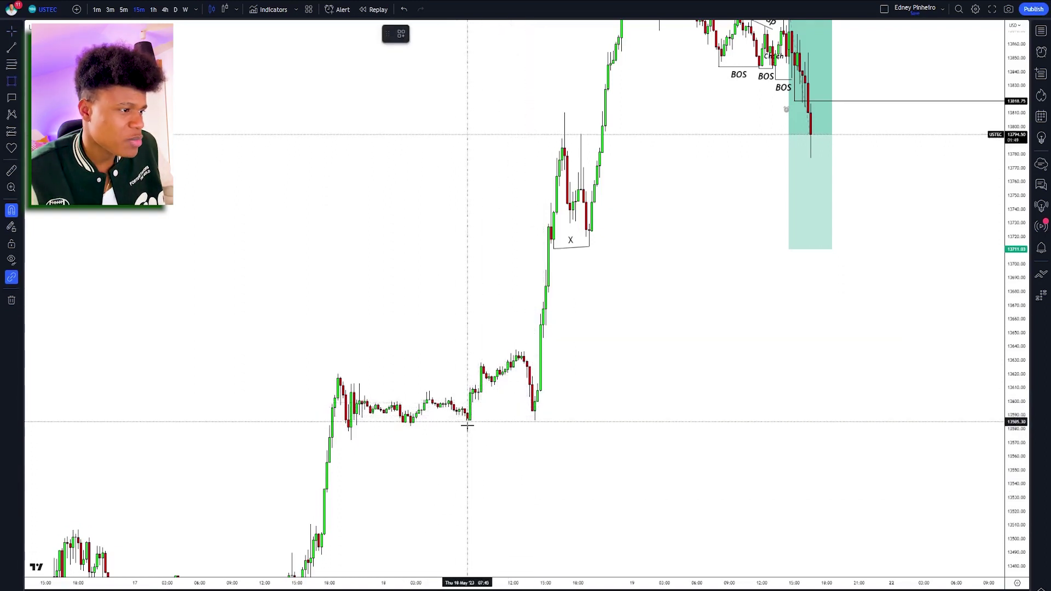
pyautogui.click(466, 420)
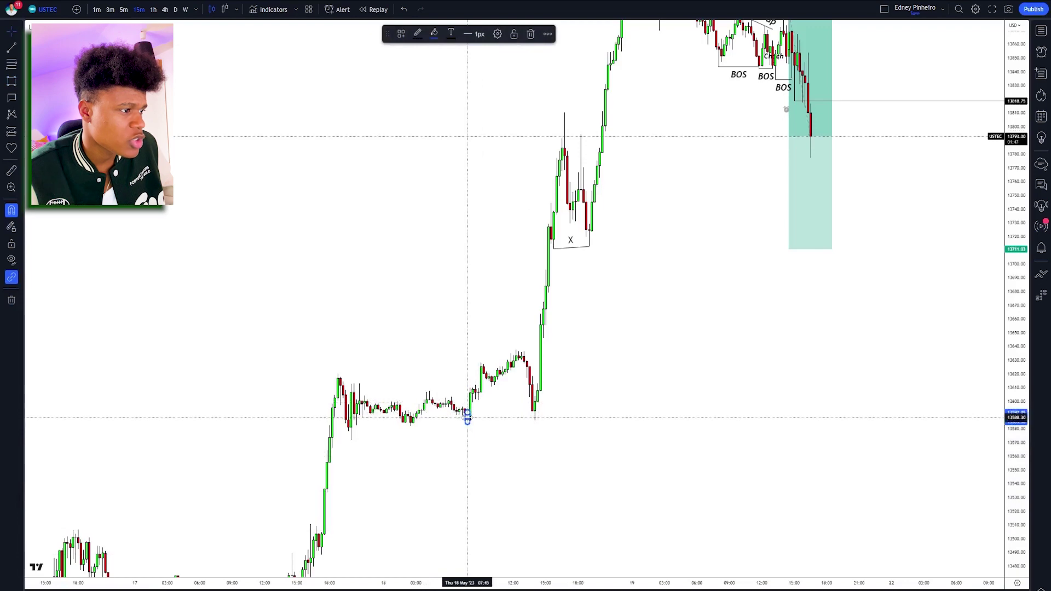
pyautogui.click(534, 414)
# Mark five successive swing lows and highs with brush dots, from the 17 May low to the X pullback low
pyautogui.moveTo(655, 399); pyautogui.dragTo(455, 502)
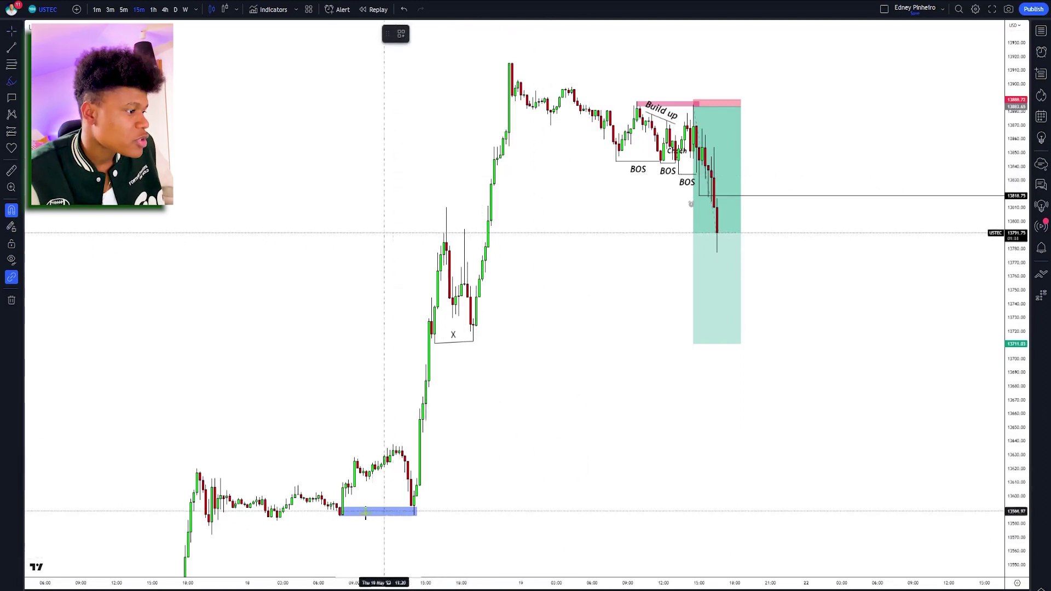
pyautogui.click(212, 541)
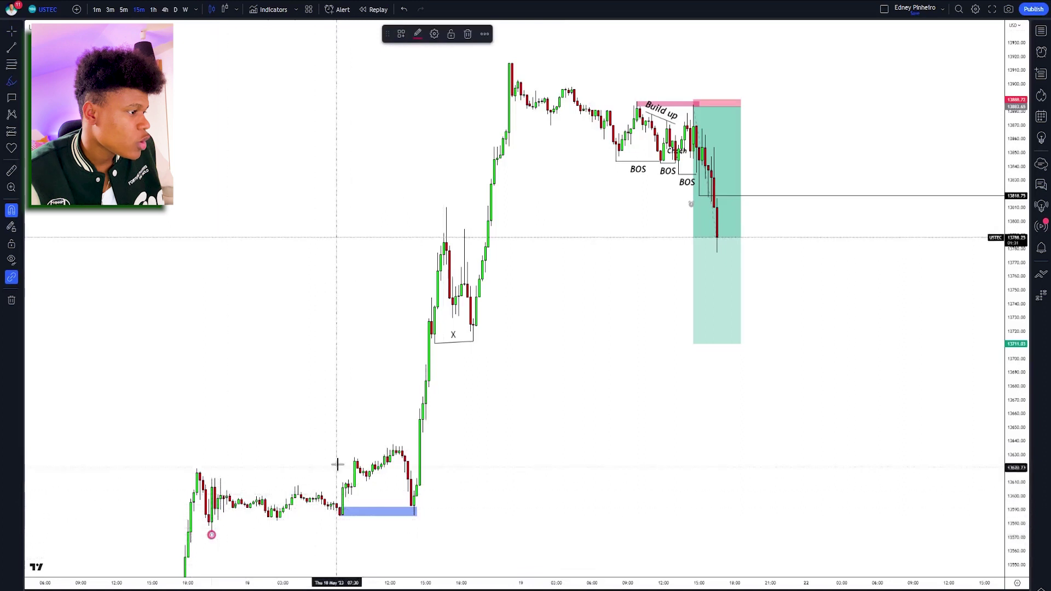
pyautogui.click(392, 444)
pyautogui.click(413, 515)
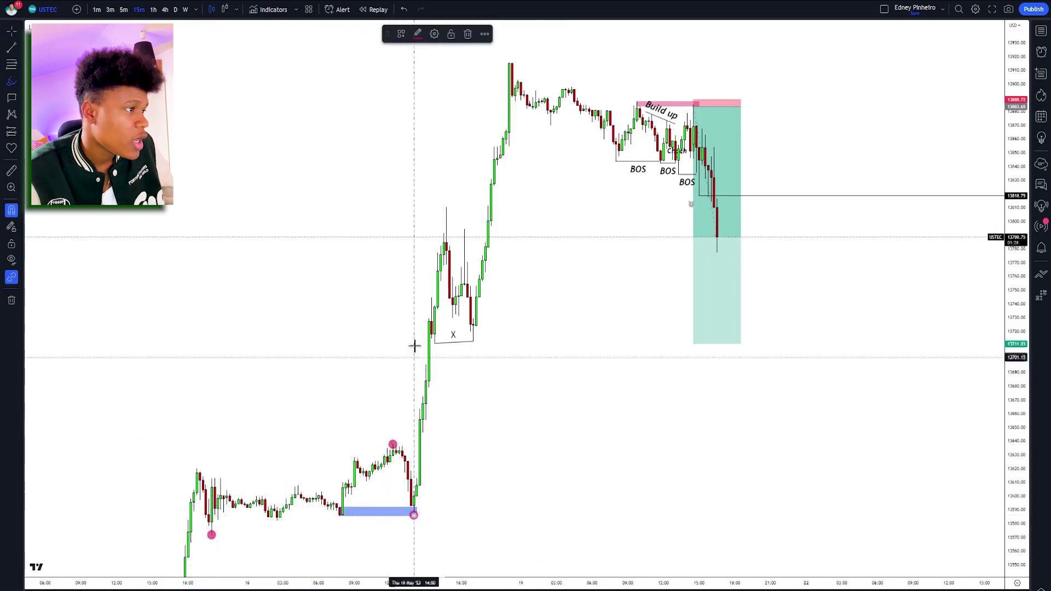
pyautogui.click(446, 207)
pyautogui.click(473, 341)
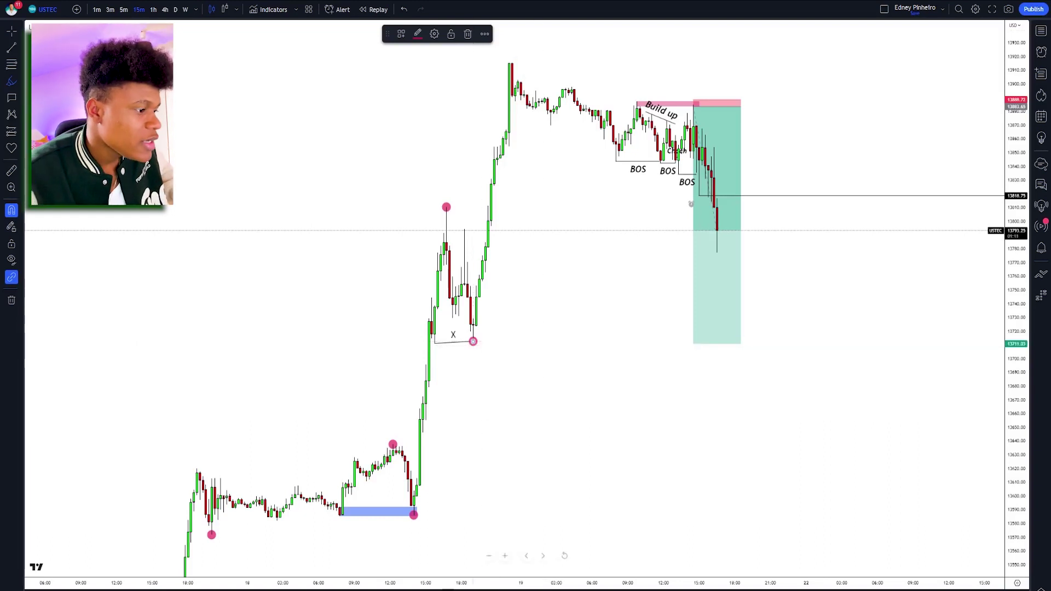
# Draw two trend lines bounding the 17–18 May consolidation, one joining its swing highs and one joining its marked swing lows
pyautogui.press('Escape')
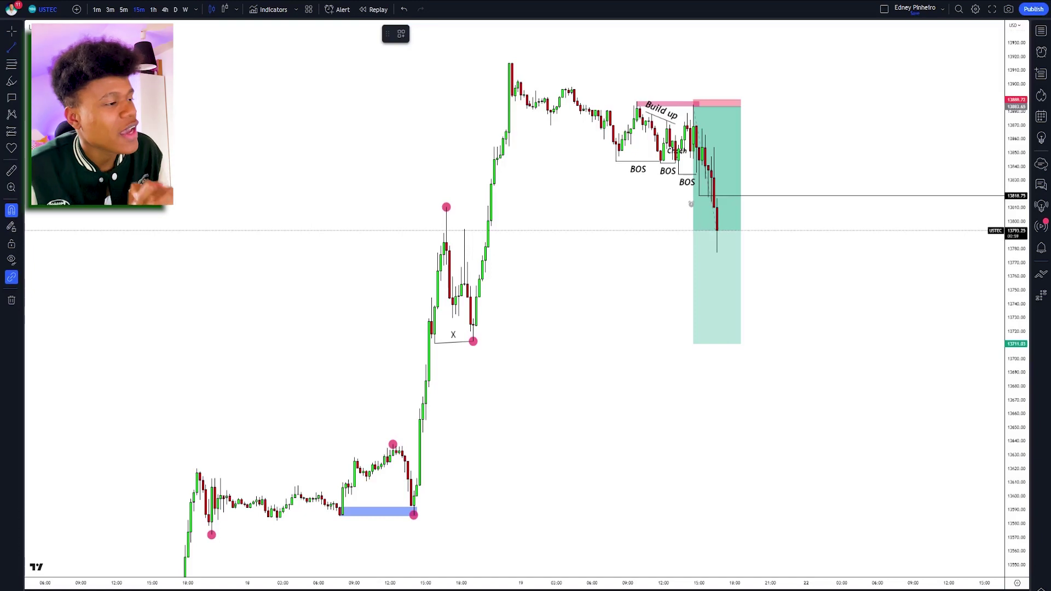
pyautogui.hotkey('ctrl', 'z')
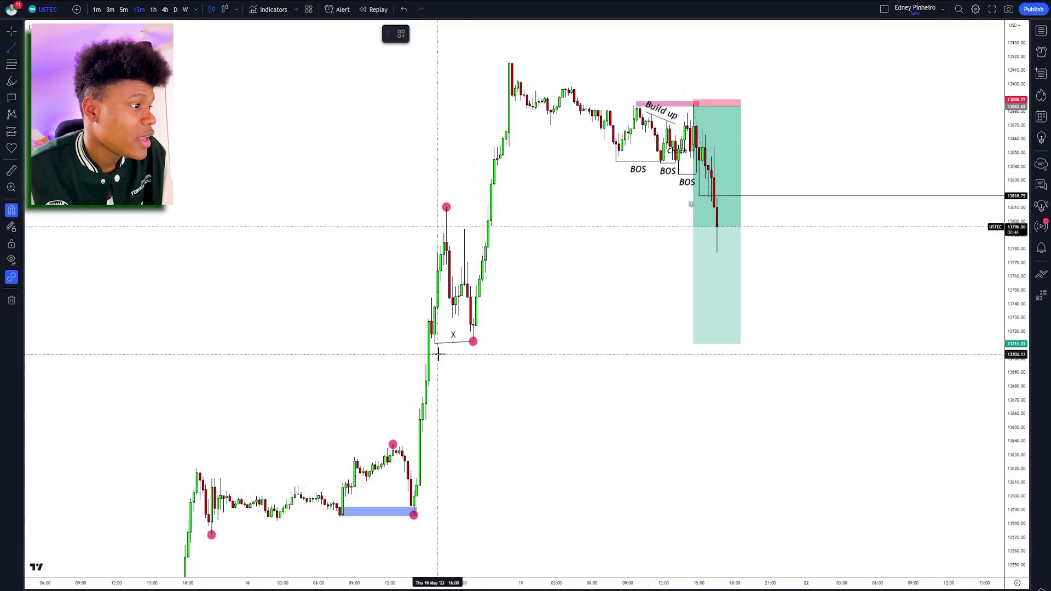
pyautogui.click(197, 463)
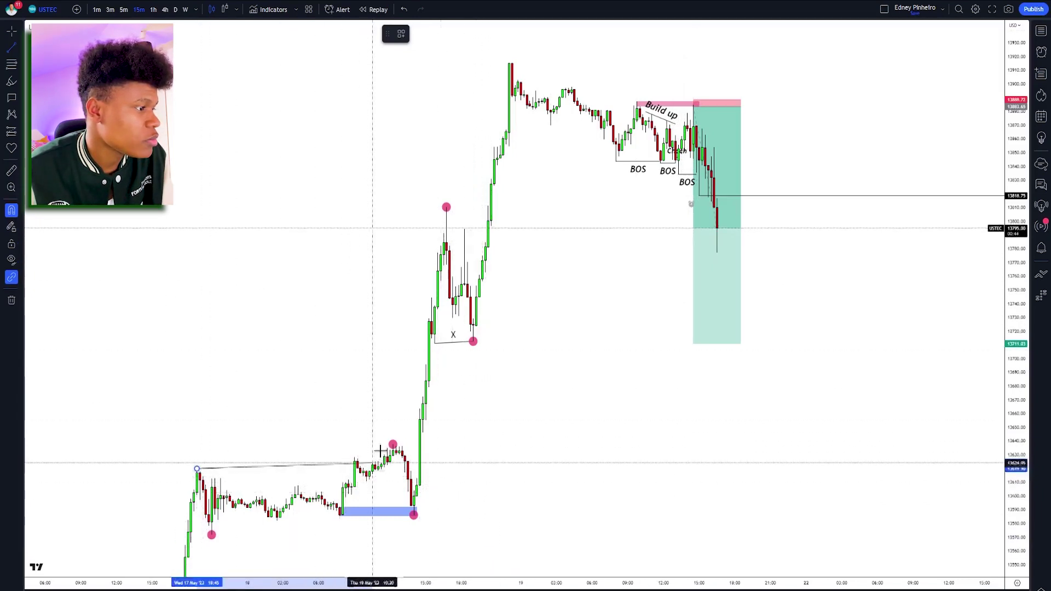
pyautogui.click(393, 445)
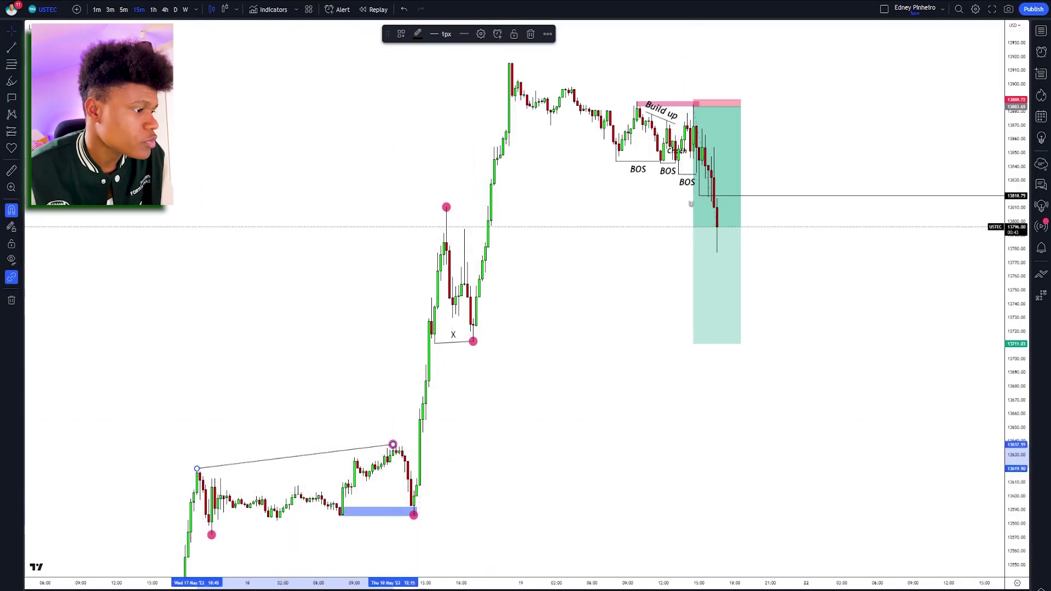
pyautogui.click(212, 536)
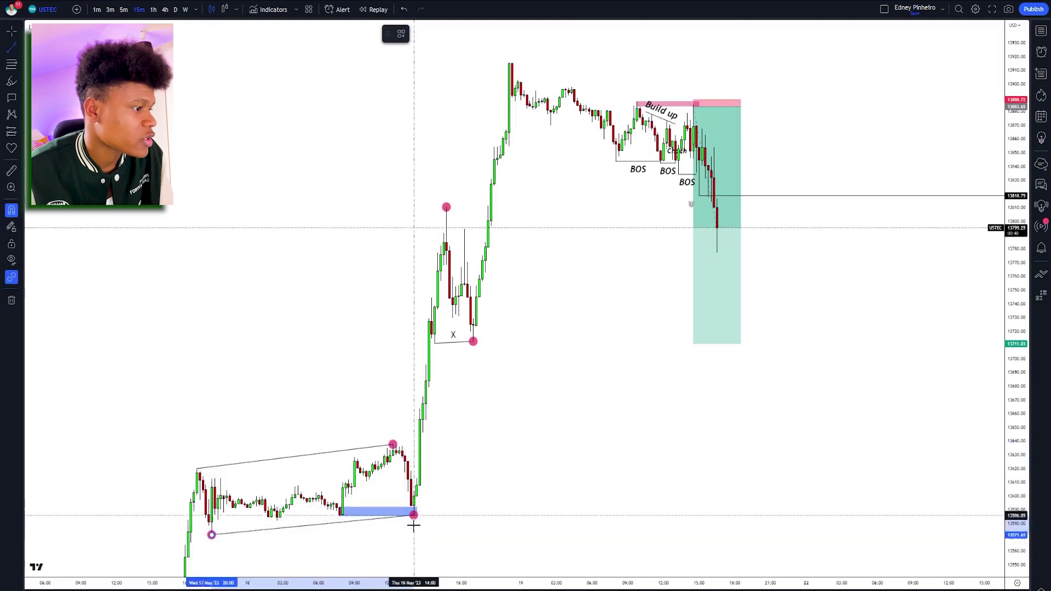
pyautogui.click(414, 525)
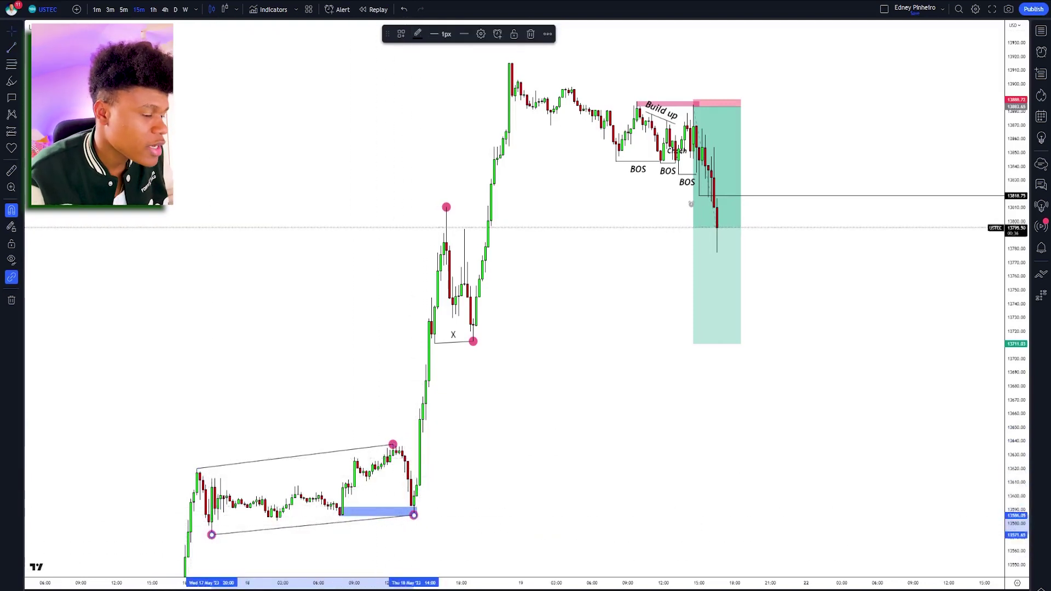
# Place a long position just above the 18 May swing high with its stop below the marked lows, and delete it
pyautogui.click(418, 425)
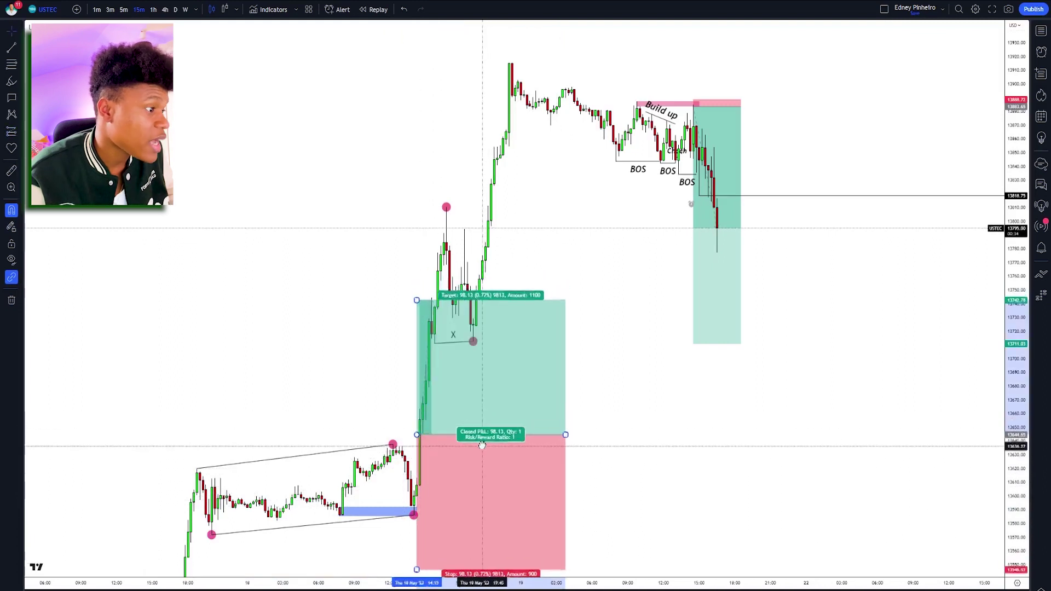
pyautogui.moveTo(481, 444); pyautogui.dragTo(482, 441)
pyautogui.moveTo(457, 573); pyautogui.dragTo(457, 530)
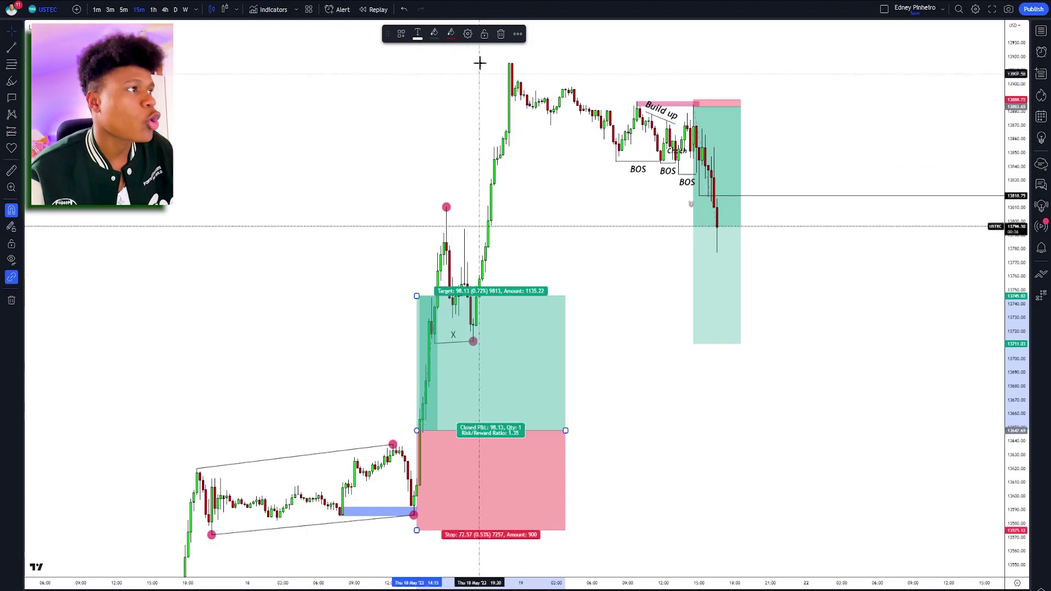
pyautogui.click(501, 34)
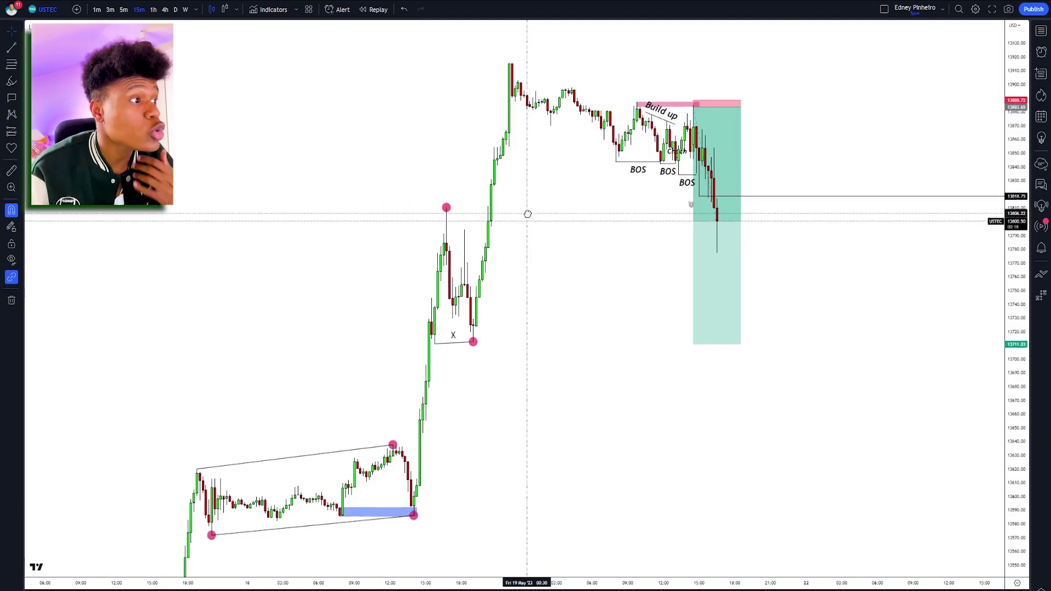
# Brush a ladder of horizontal strokes across the 18 May rally, from the breakout candles up past the X pullback
pyautogui.moveTo(527, 213); pyautogui.dragTo(699, 202)
pyautogui.scroll(4, 698, 223)
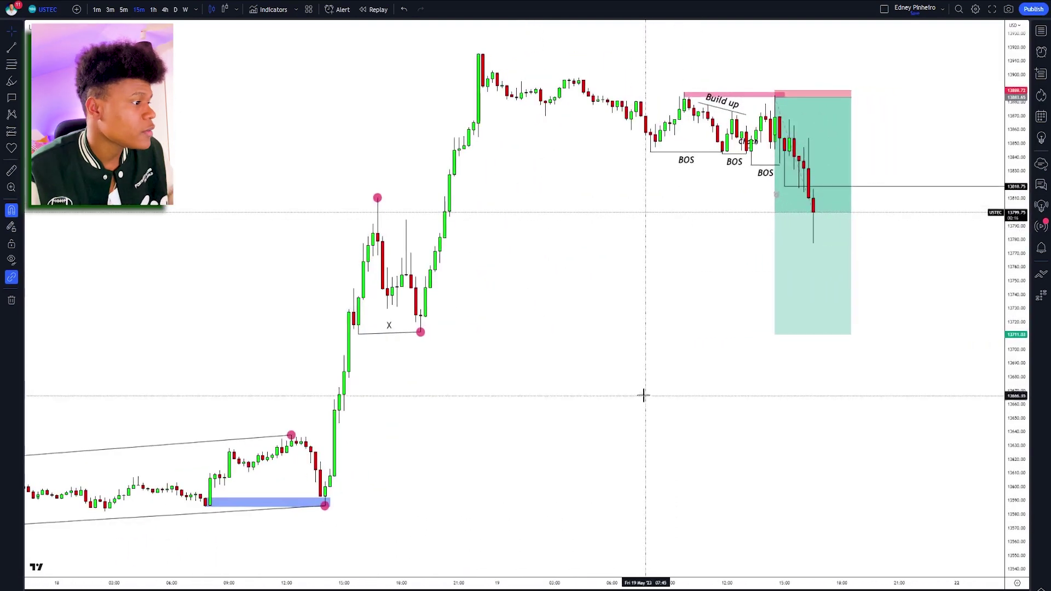
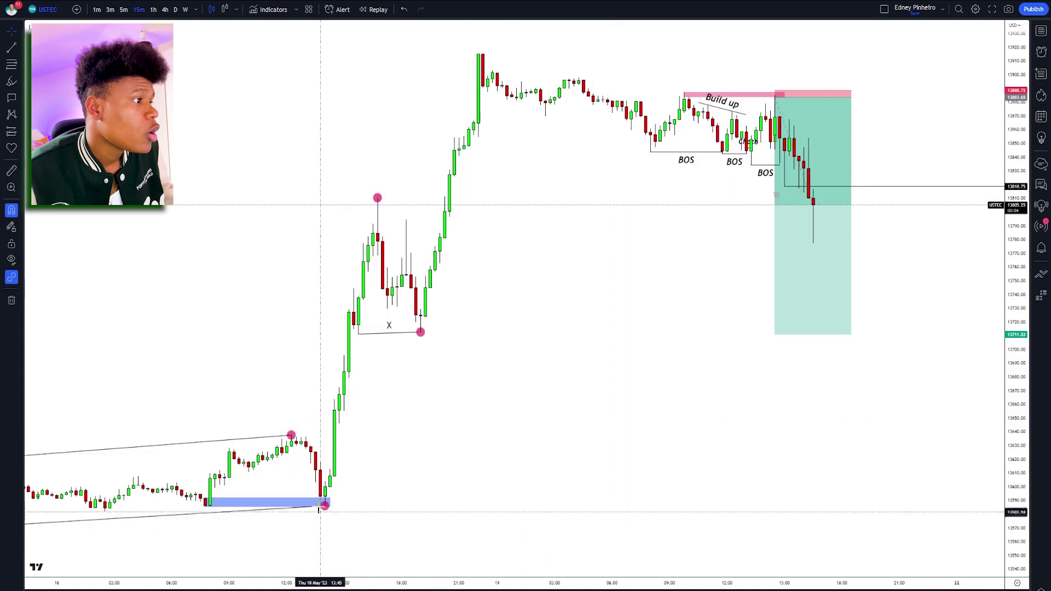
pyautogui.moveTo(311, 465); pyautogui.dragTo(393, 462)
pyautogui.moveTo(302, 434); pyautogui.dragTo(414, 424)
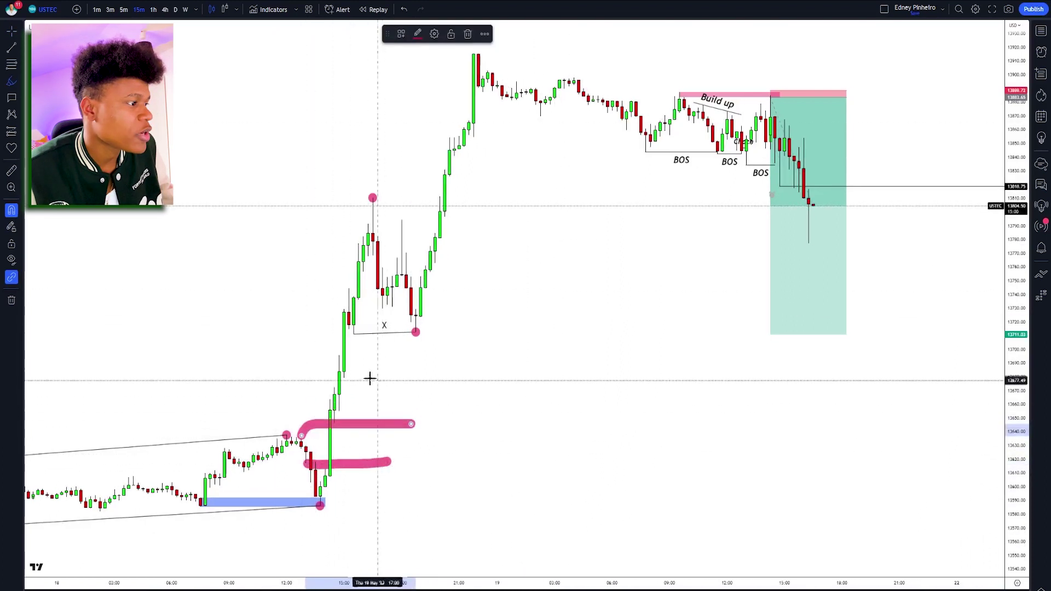
pyautogui.moveTo(288, 392); pyautogui.dragTo(461, 392)
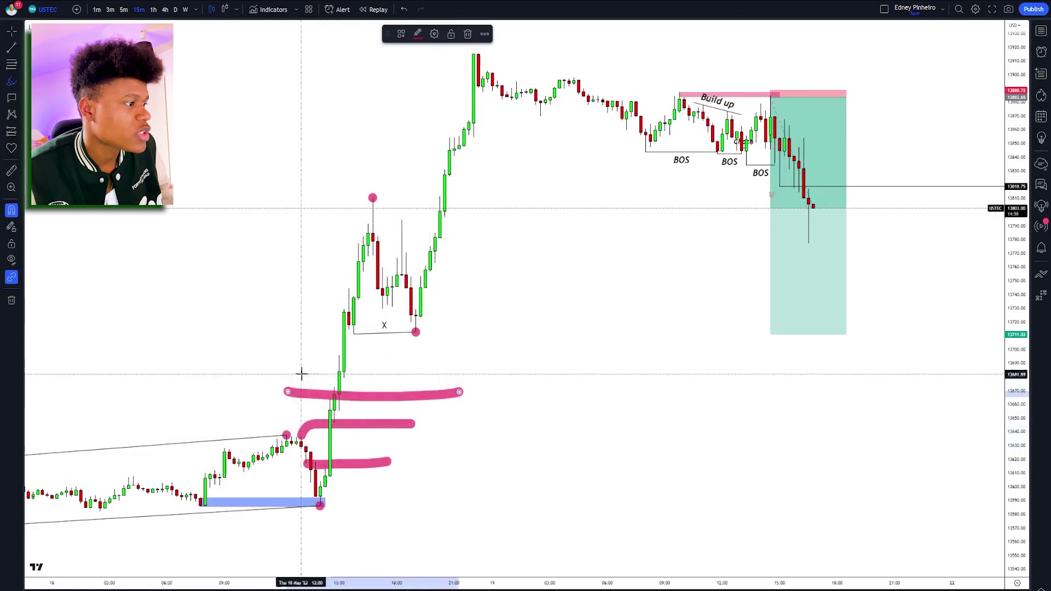
pyautogui.moveTo(312, 374); pyautogui.dragTo(398, 371)
pyautogui.moveTo(295, 354); pyautogui.dragTo(414, 348)
pyautogui.moveTo(321, 340); pyautogui.dragTo(401, 329)
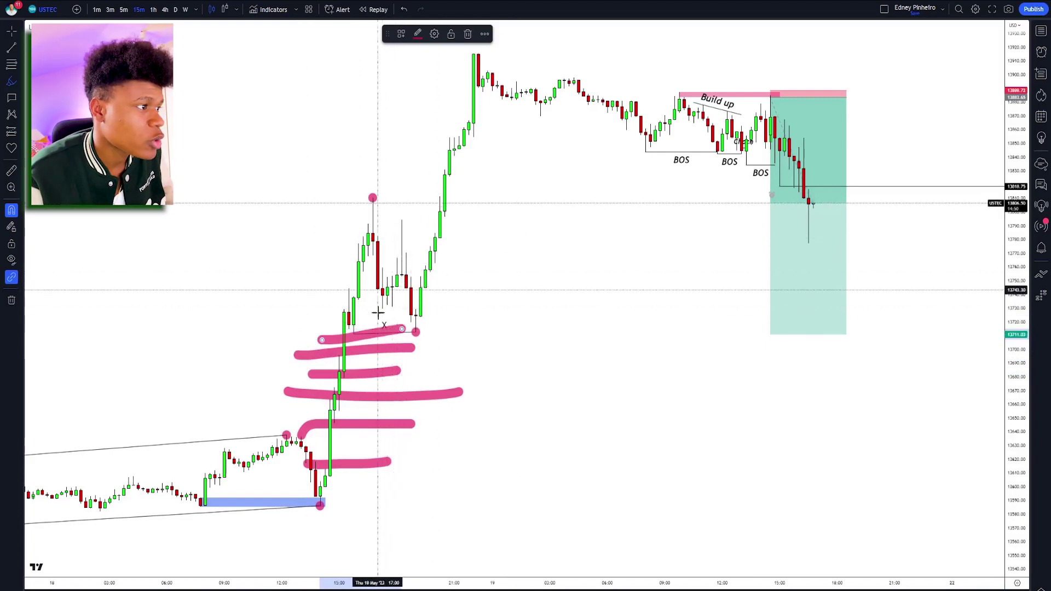
pyautogui.moveTo(390, 310); pyautogui.dragTo(547, 292)
pyautogui.moveTo(403, 280)
pyautogui.mouseDown()
pyautogui.moveTo(454, 282)
pyautogui.moveTo(463, 241)
pyautogui.moveTo(449, 217)
pyautogui.mouseUp()
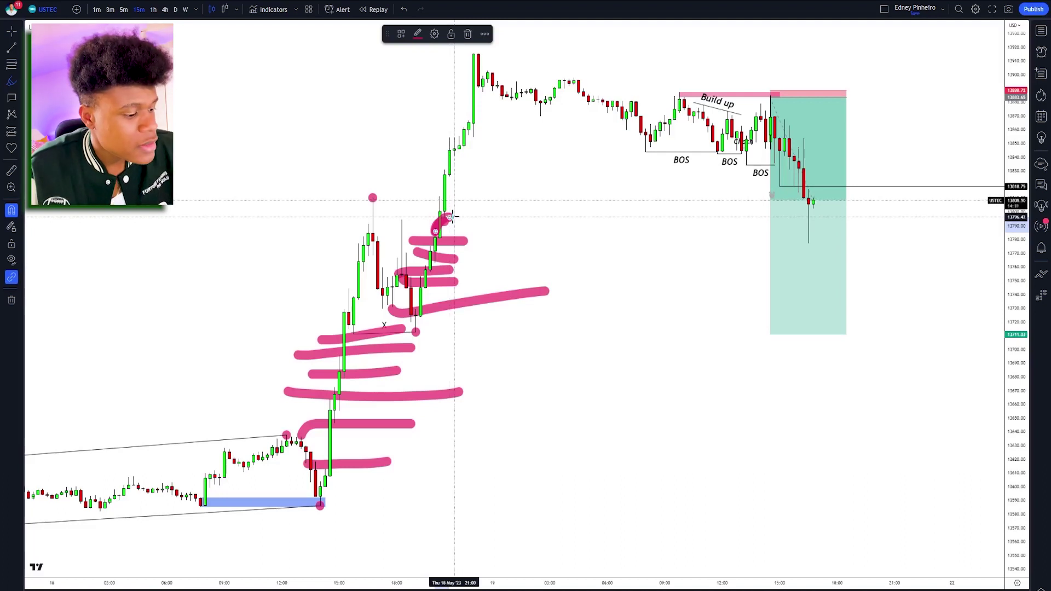
# Undo all the horizontal brush strokes over the 18 May rally
pyautogui.click(403, 10)
pyautogui.click(403, 9)
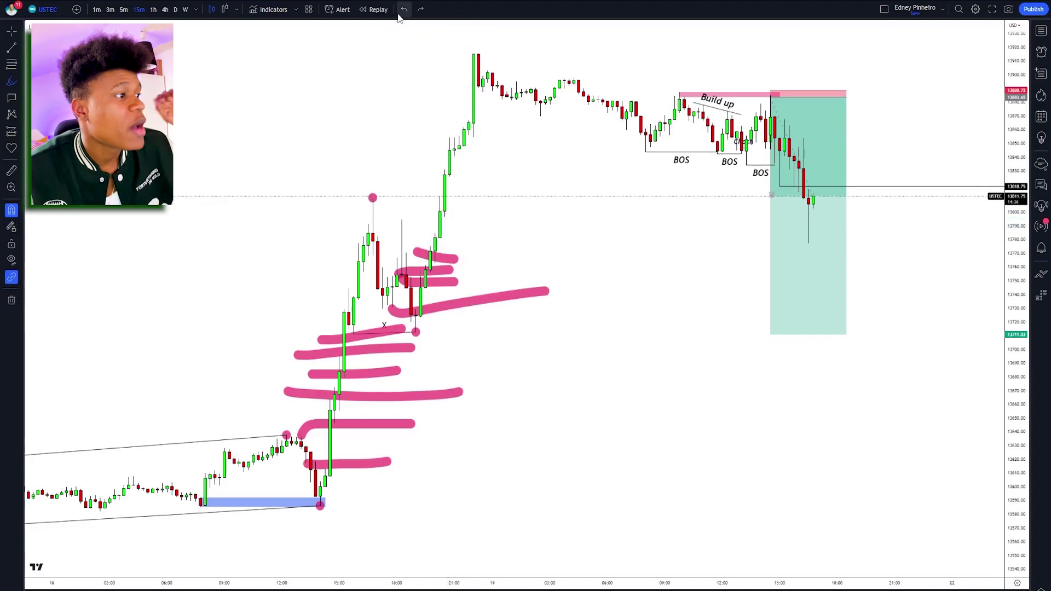
pyautogui.click(404, 9)
pyautogui.click(408, 10)
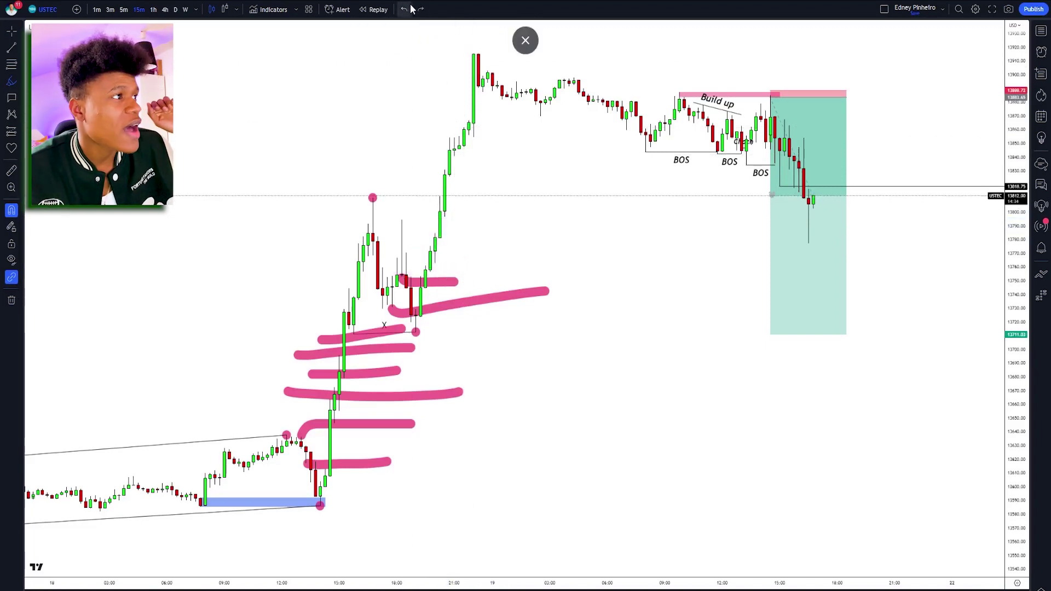
pyautogui.click(410, 9)
pyautogui.click(411, 9)
pyautogui.click(411, 9)
pyautogui.click(411, 9)
pyautogui.click(411, 9)
pyautogui.click(411, 9)
pyautogui.click(411, 9)
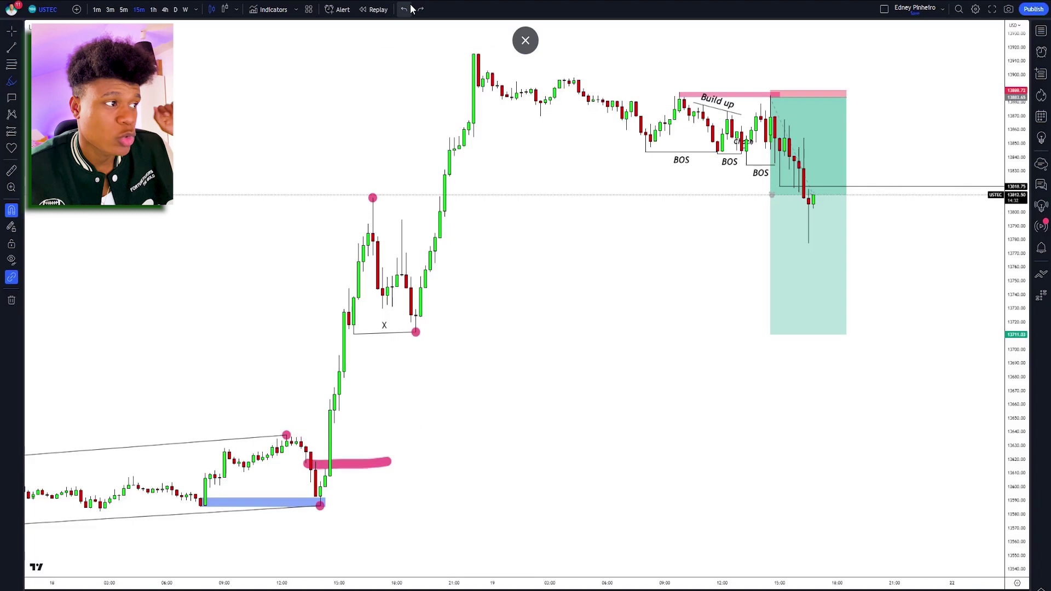
pyautogui.click(410, 9)
# Circle the early 19 May consolidation and the X pullback lows with the brush
pyautogui.hotkey('alt', 't')
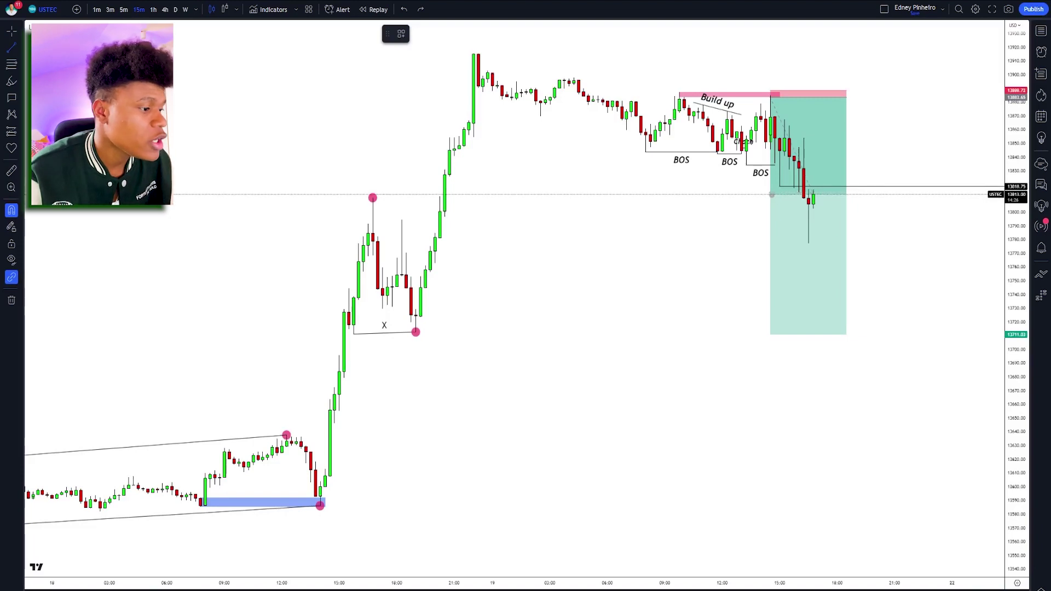
pyautogui.moveTo(587, 71)
pyautogui.mouseDown()
pyautogui.moveTo(525, 129)
pyautogui.moveTo(630, 104)
pyautogui.moveTo(597, 68)
pyautogui.mouseUp()
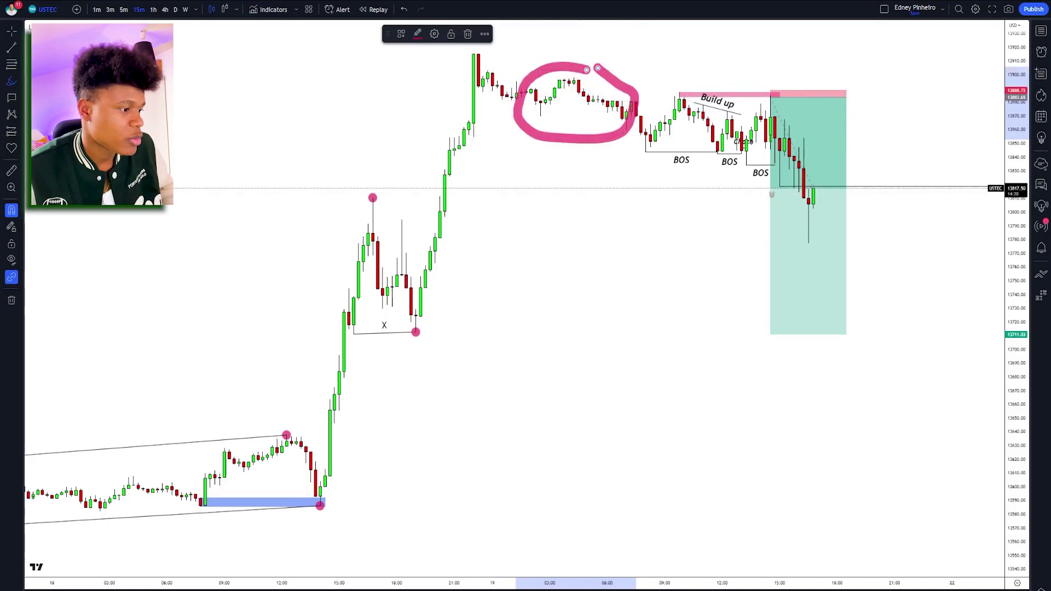
pyautogui.scroll(2, 484, 537)
pyautogui.moveTo(484, 537); pyautogui.dragTo(589, 521)
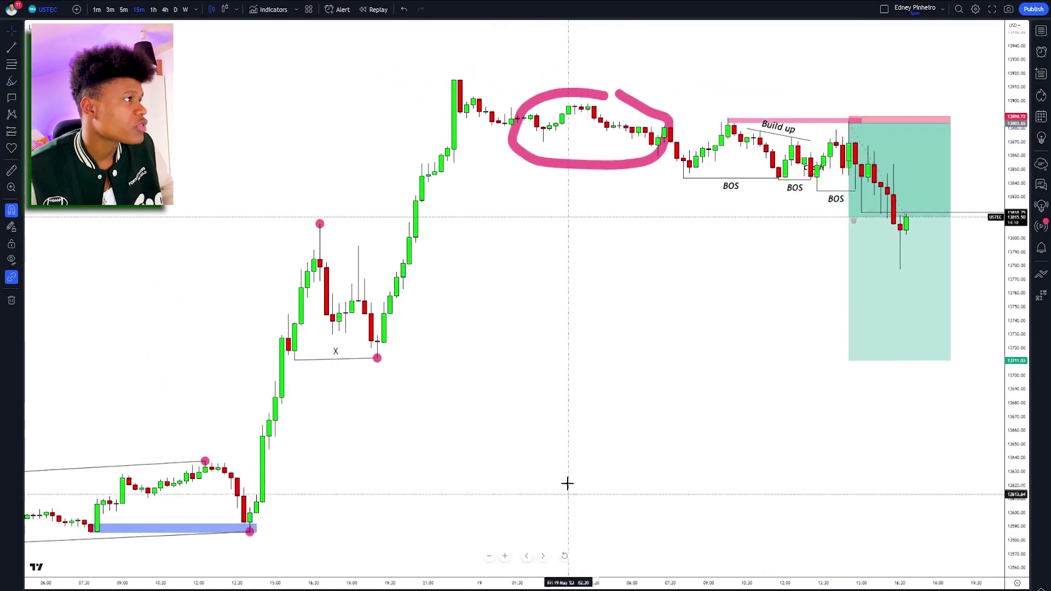
pyautogui.click(11, 81)
pyautogui.moveTo(397, 332)
pyautogui.mouseDown()
pyautogui.moveTo(257, 377)
pyautogui.moveTo(395, 332)
pyautogui.mouseUp()
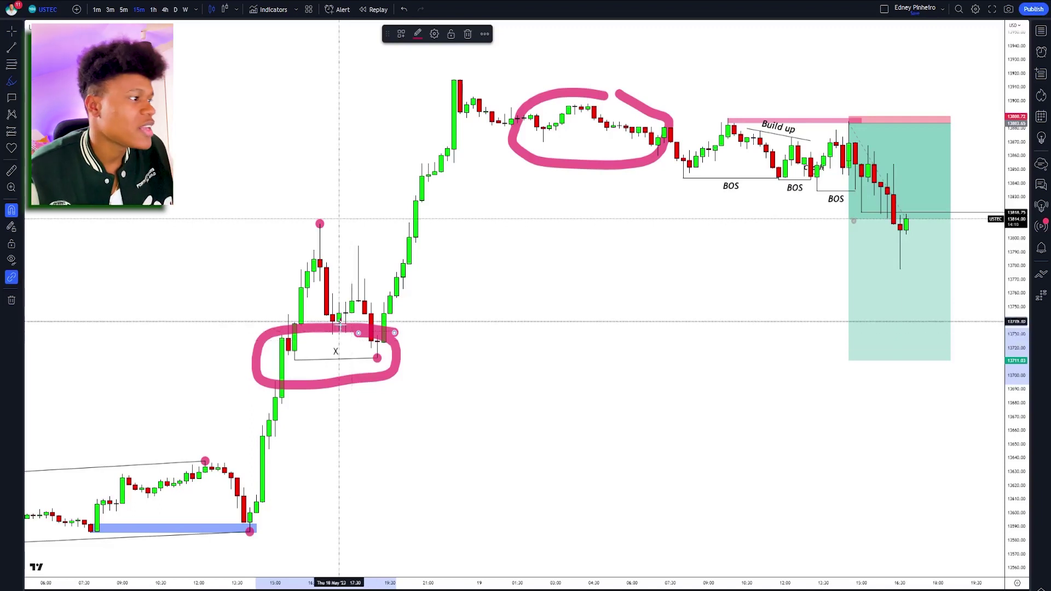
pyautogui.moveTo(353, 353)
pyautogui.mouseDown()
pyautogui.moveTo(455, 121)
pyautogui.moveTo(502, 153)
pyautogui.moveTo(410, 133)
pyautogui.mouseUp()
# Undo the brush marks, circle the early 19 May decline again, and remove that stroke too
pyautogui.click(403, 9)
pyautogui.click(404, 10)
pyautogui.click(404, 10)
pyautogui.click(404, 10)
pyautogui.moveTo(467, 73)
pyautogui.mouseDown()
pyautogui.moveTo(379, 108)
pyautogui.moveTo(546, 143)
pyautogui.moveTo(436, 65)
pyautogui.mouseUp()
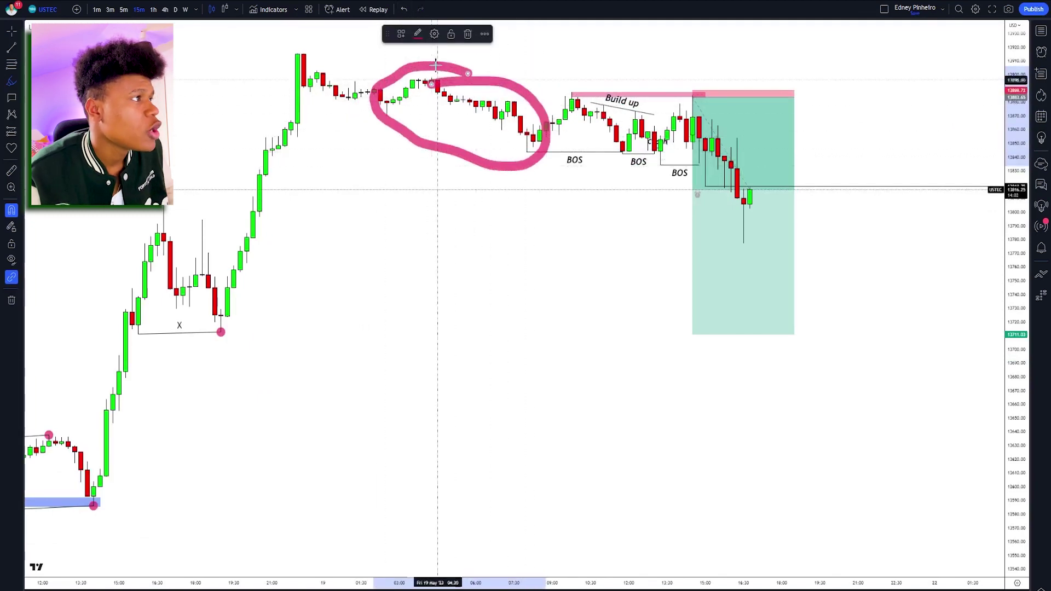
pyautogui.click(404, 9)
# Draw a horizontal trend line at 13869.75 from the 19 May 02:30 low to the 06:30 candle
pyautogui.moveTo(423, 457); pyautogui.dragTo(898, 549)
pyautogui.moveTo(1009, 502); pyautogui.dragTo(1010, 438)
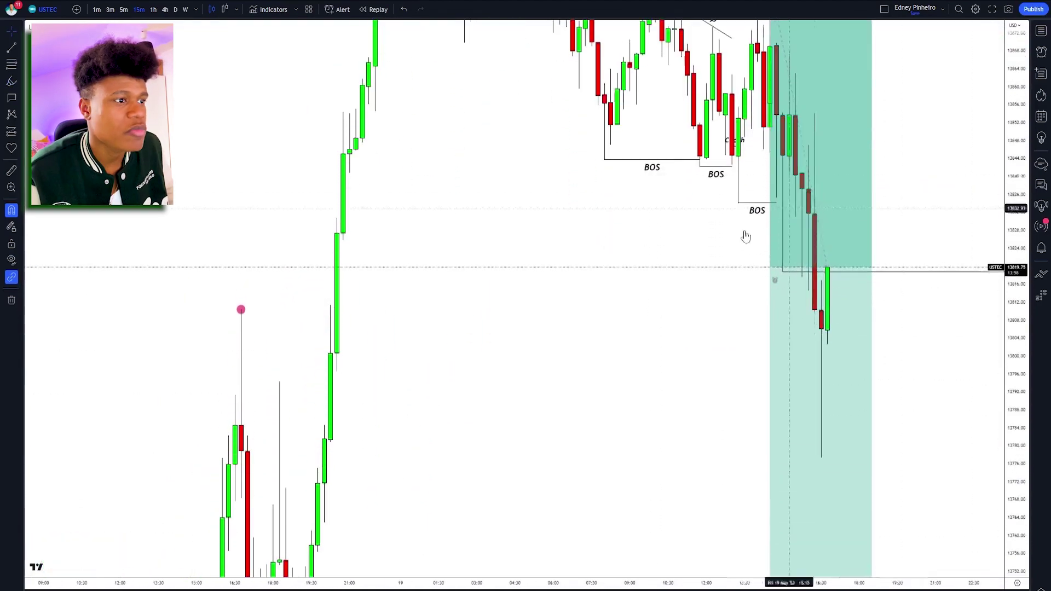
pyautogui.moveTo(662, 299); pyautogui.dragTo(812, 495)
pyautogui.scroll(2, 812, 494)
pyautogui.moveTo(561, 411); pyautogui.dragTo(557, 411)
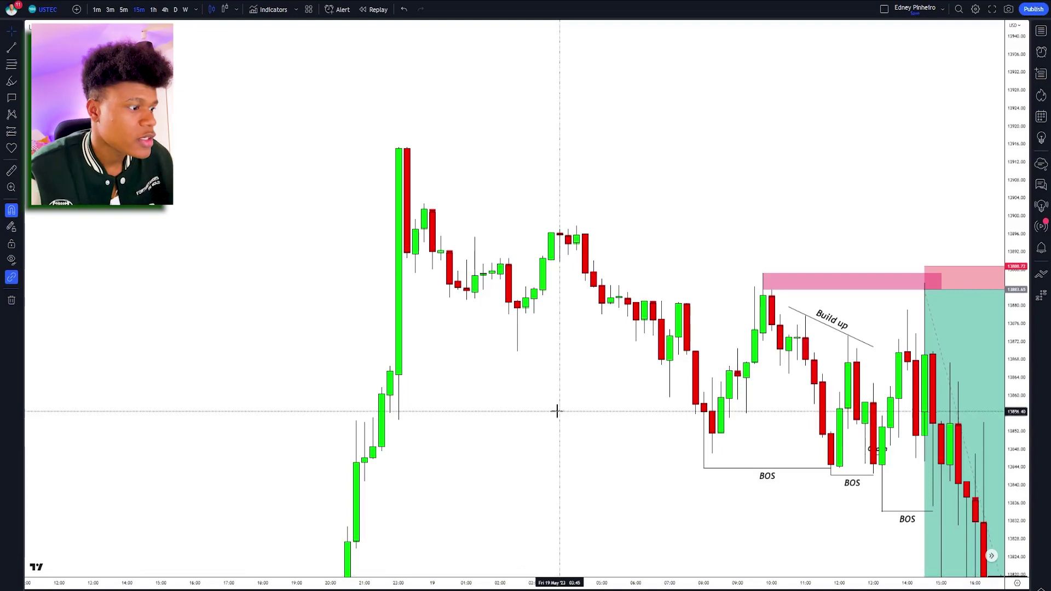
pyautogui.hotkey('alt', 't')
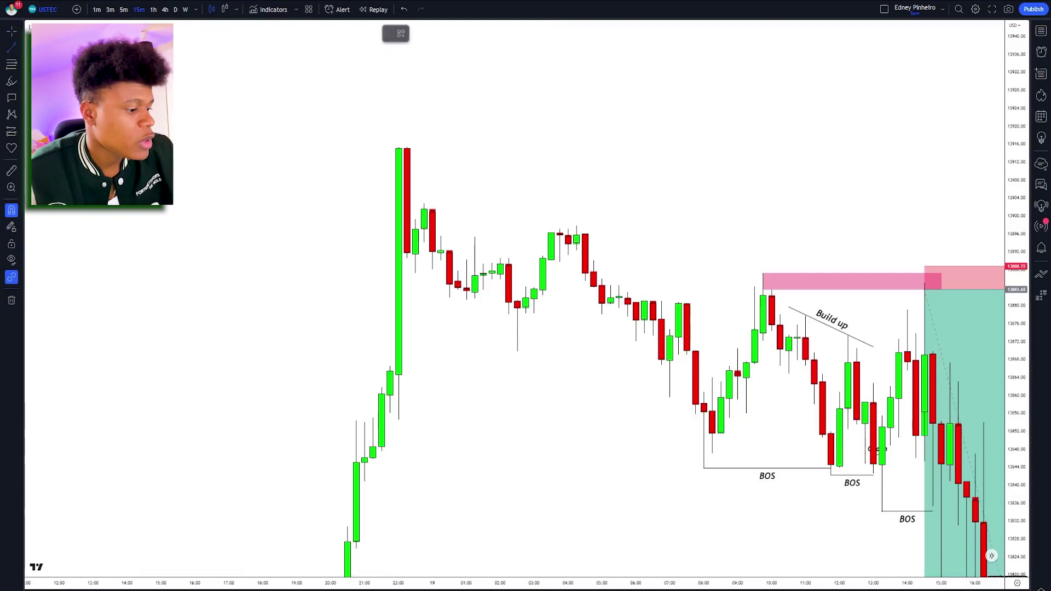
pyautogui.click(517, 351)
pyautogui.click(653, 352)
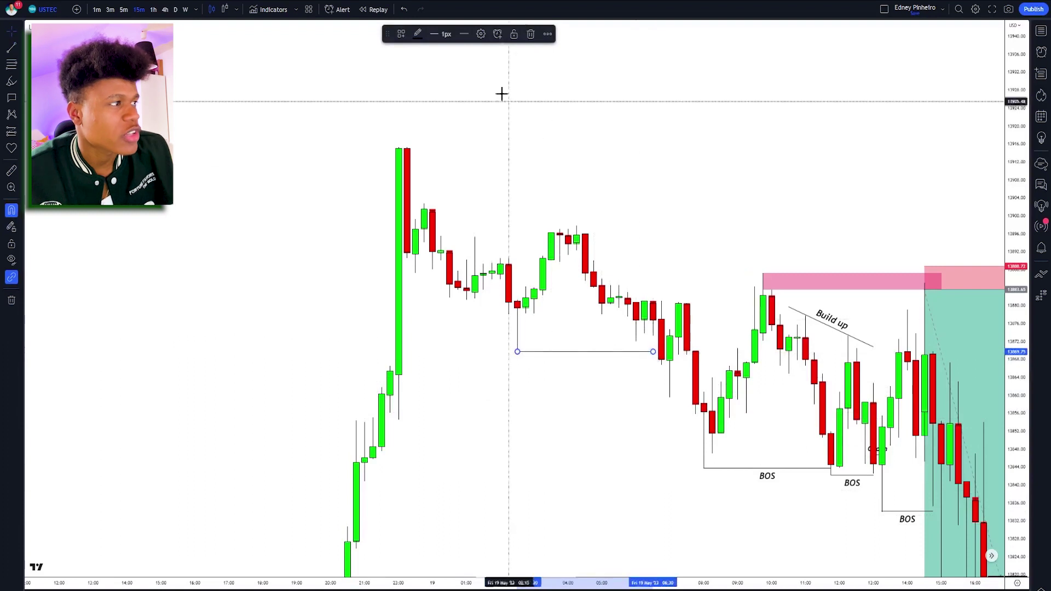
# Label the new trend line Internal BOS in size 24 bold italic text, aligned to the bottom
pyautogui.click(401, 34)
pyautogui.click(422, 163)
pyautogui.click(481, 34)
pyautogui.click(536, 280)
pyautogui.click(539, 385)
pyautogui.click(573, 280)
pyautogui.click(592, 279)
pyautogui.click(529, 363)
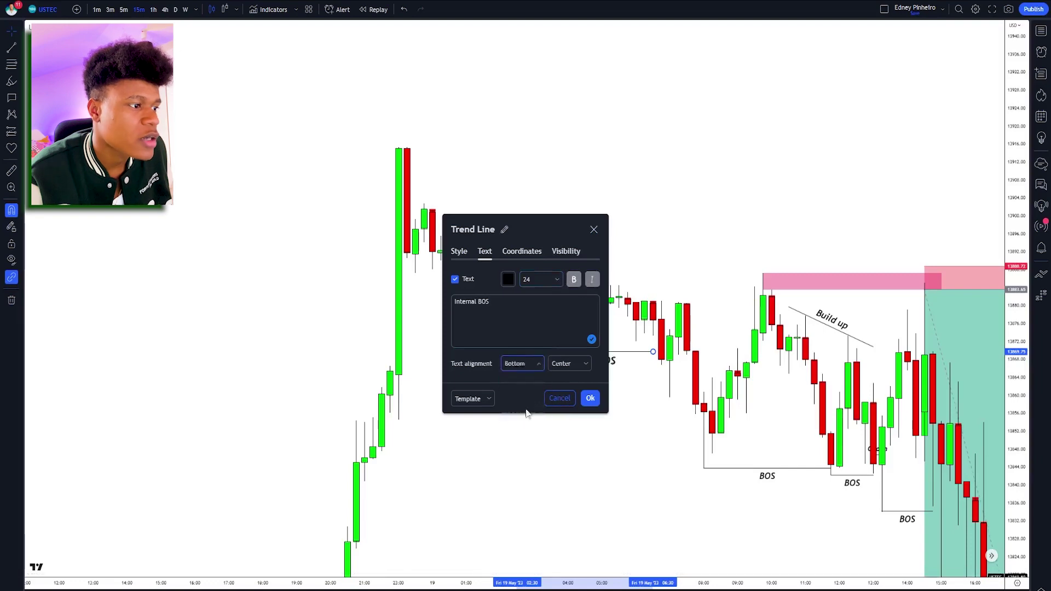
pyautogui.click(522, 413)
pyautogui.click(590, 398)
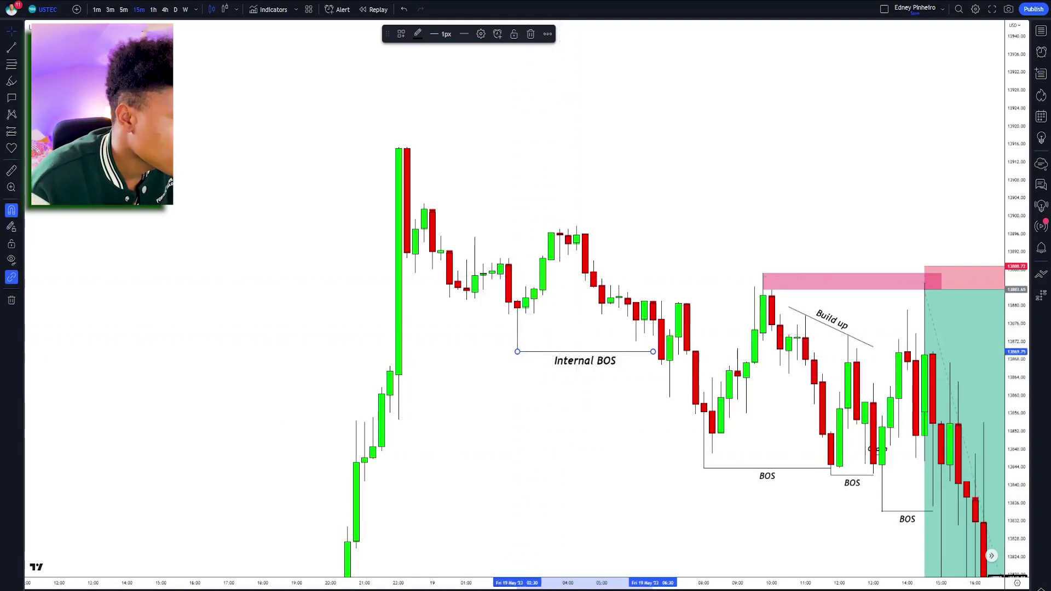
# Draw a thin rectangle zone from the 19 May 04:15 candle to 10:00, between about 13892 and 13890
pyautogui.hotkey('alt', 'shift', 'r')
pyautogui.click(576, 251)
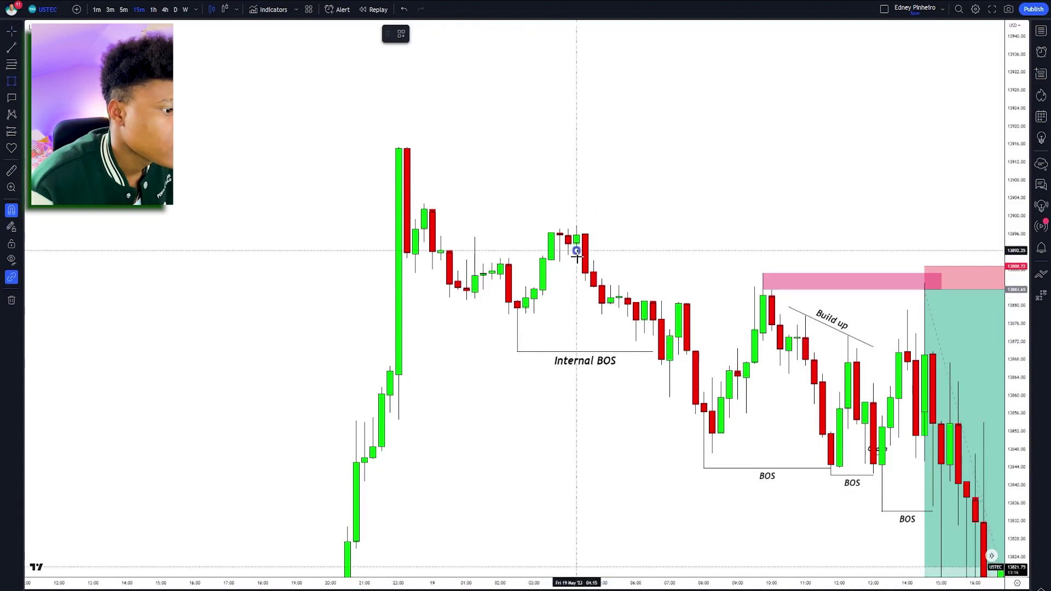
pyautogui.click(596, 258)
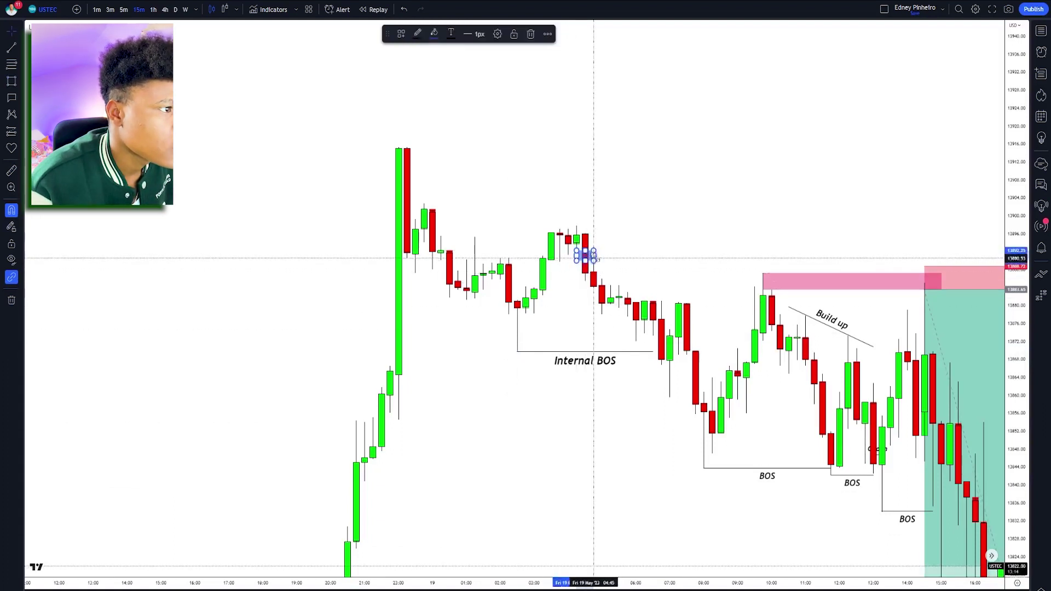
pyautogui.moveTo(593, 255); pyautogui.dragTo(772, 253)
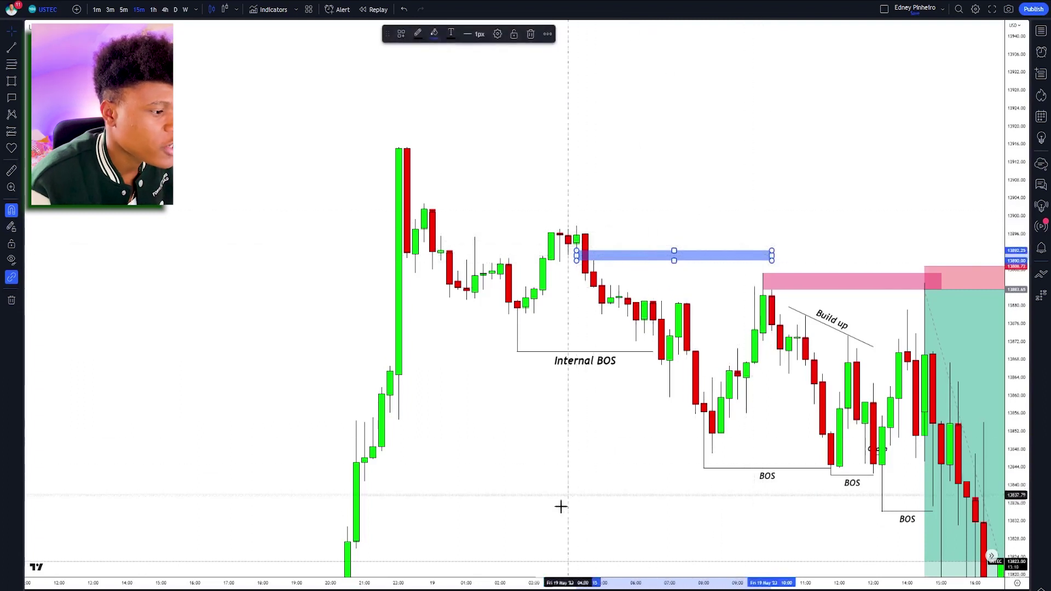
# Draw a short horizontal trend line at 13859.50 from the 19 May 07:00 low to the 07:30 candle
pyautogui.hotkey('alt', 't')
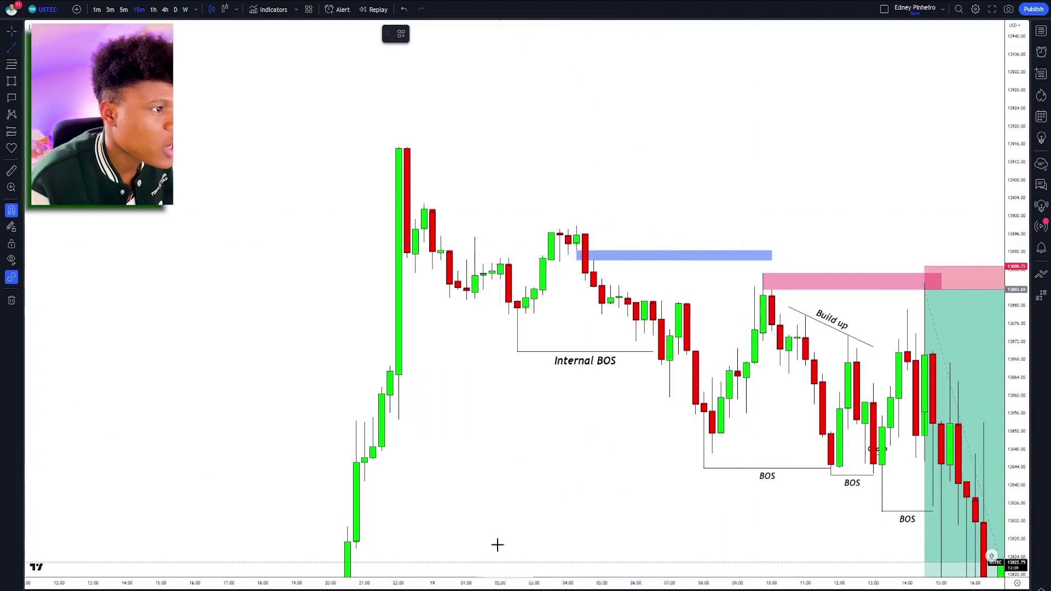
pyautogui.click(668, 402)
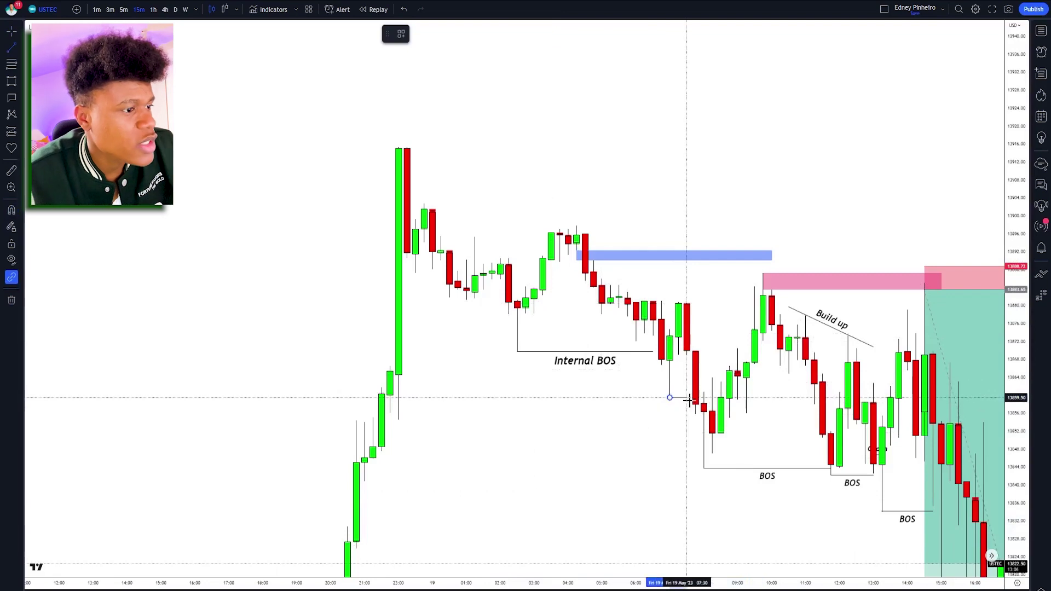
pyautogui.click(687, 401)
pyautogui.hotkey('alt', 'shift', 'b')
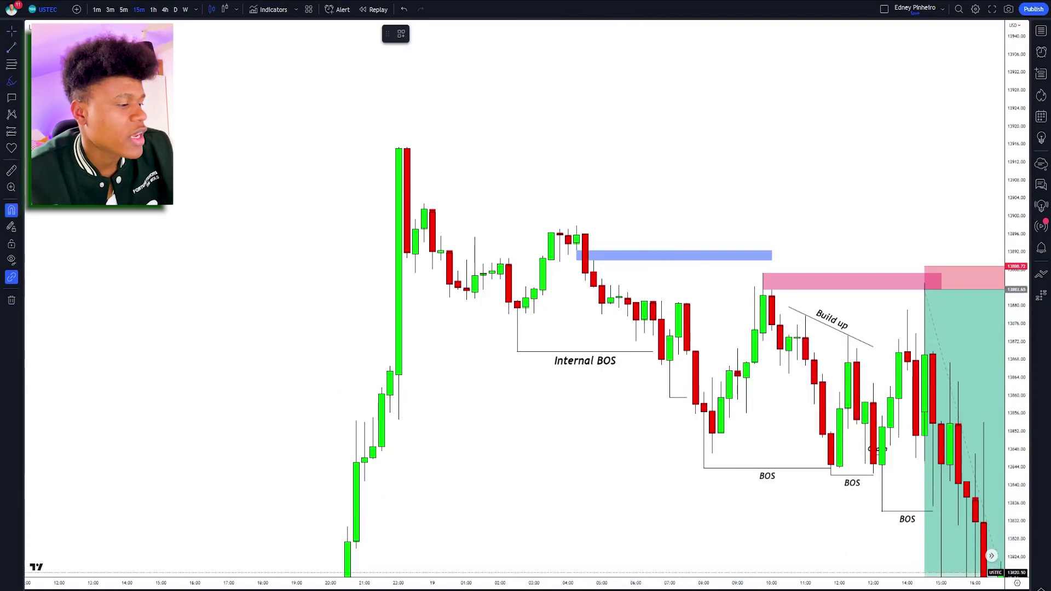
# Mark the alternating swing lows and highs with pink brush dots, from the 19 May 02:30 low through the 14:30 high
pyautogui.click(518, 350)
pyautogui.click(577, 225)
pyautogui.click(669, 398)
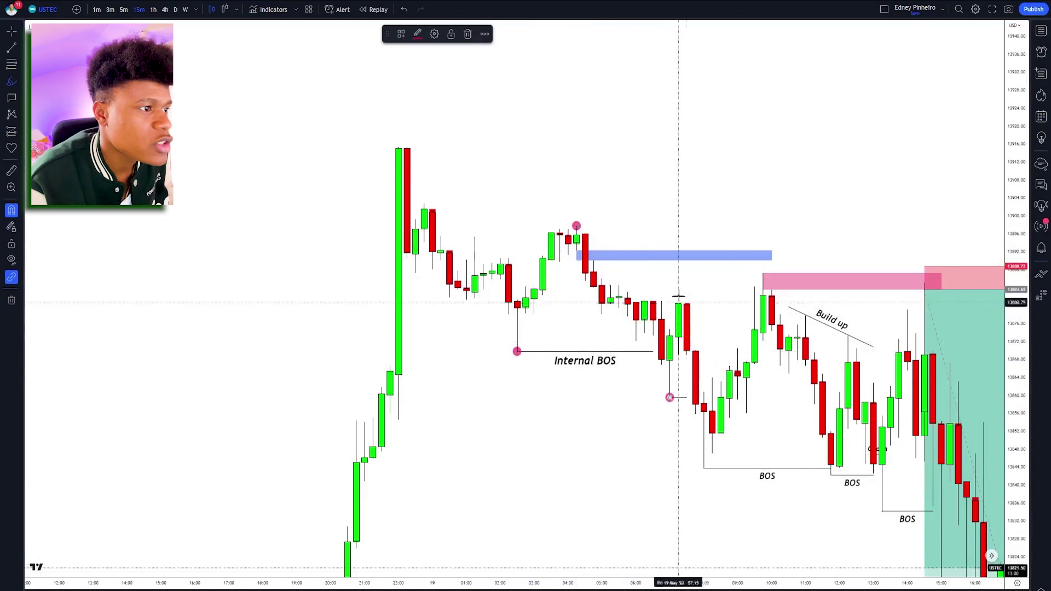
pyautogui.click(703, 467)
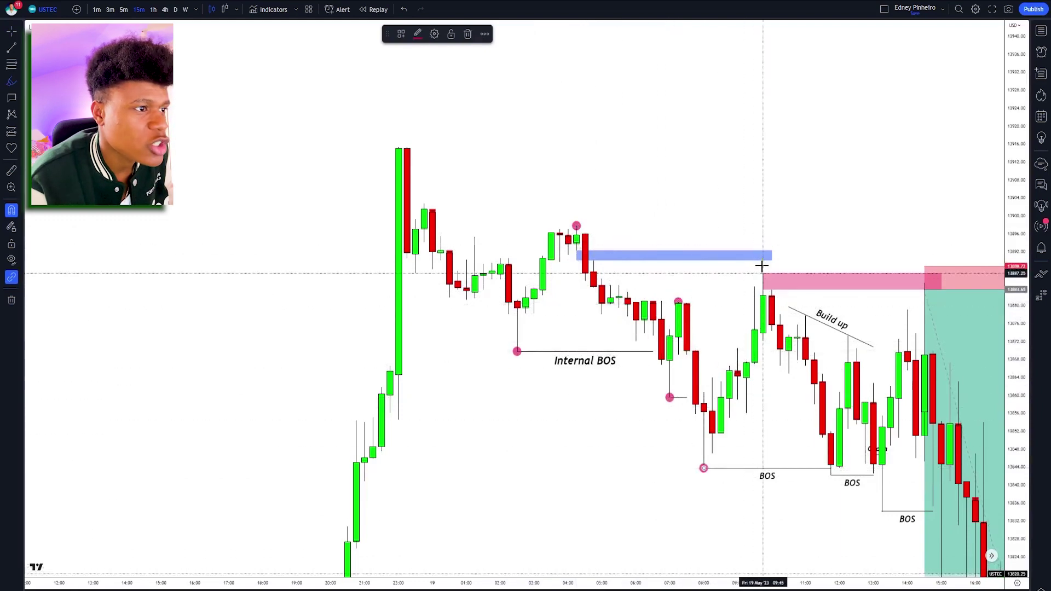
pyautogui.click(762, 268)
pyautogui.click(831, 475)
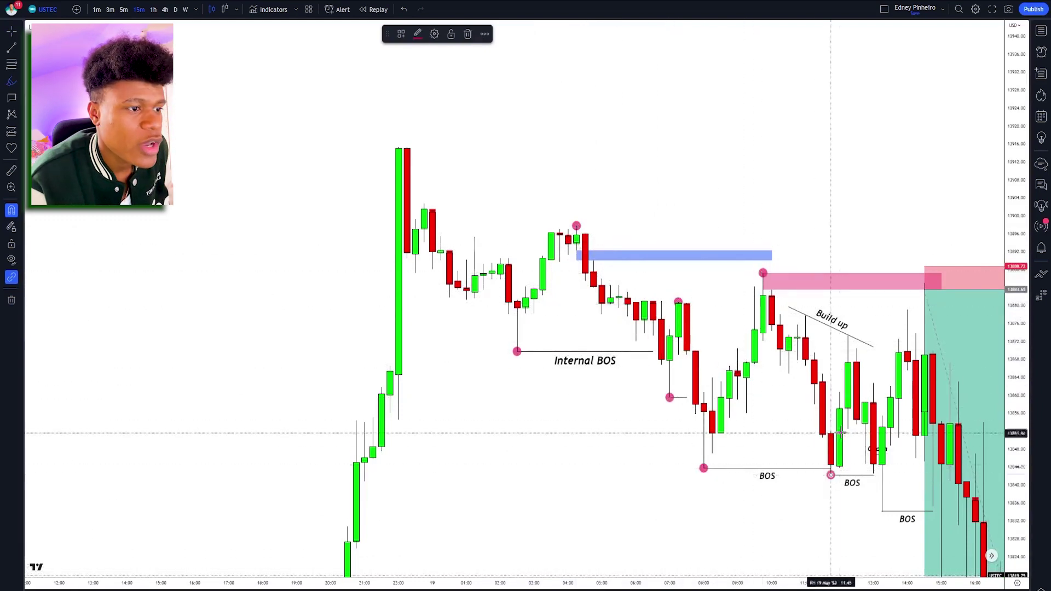
pyautogui.click(848, 336)
pyautogui.click(881, 512)
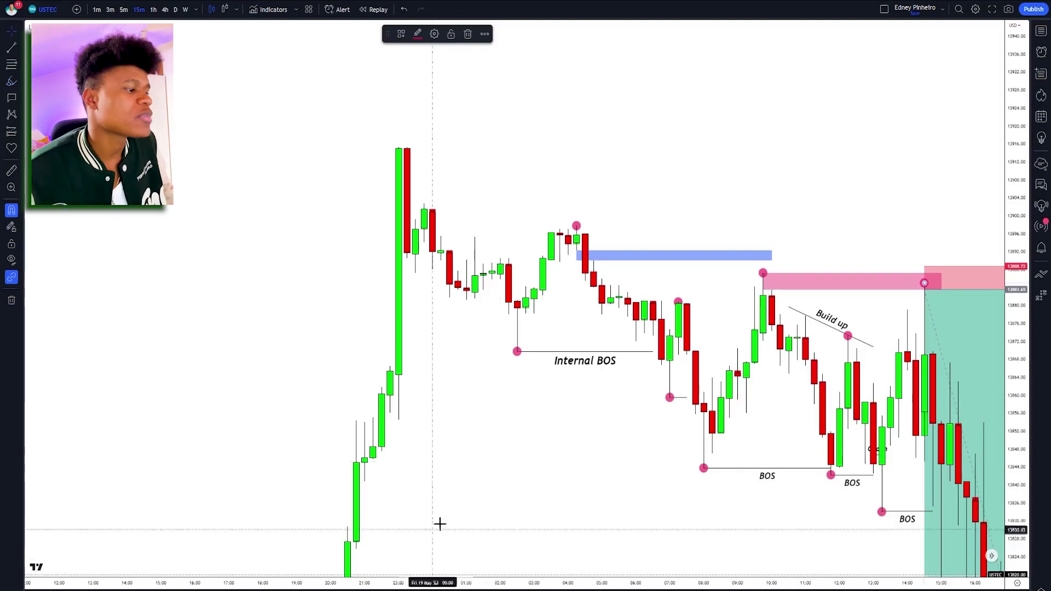
pyautogui.scroll(5, 410, 441)
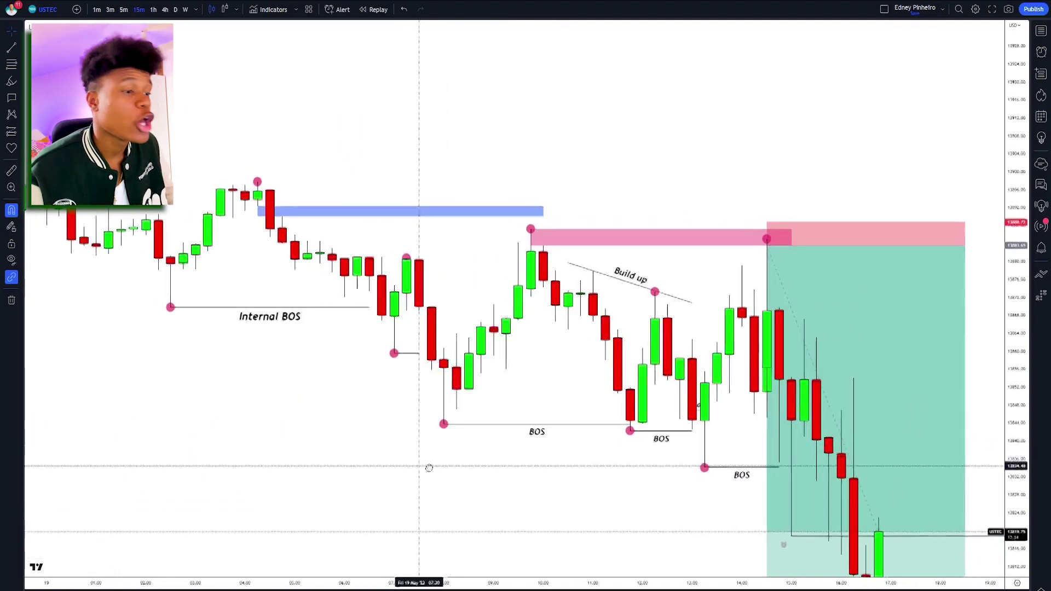
pyautogui.moveTo(427, 467); pyautogui.dragTo(441, 469)
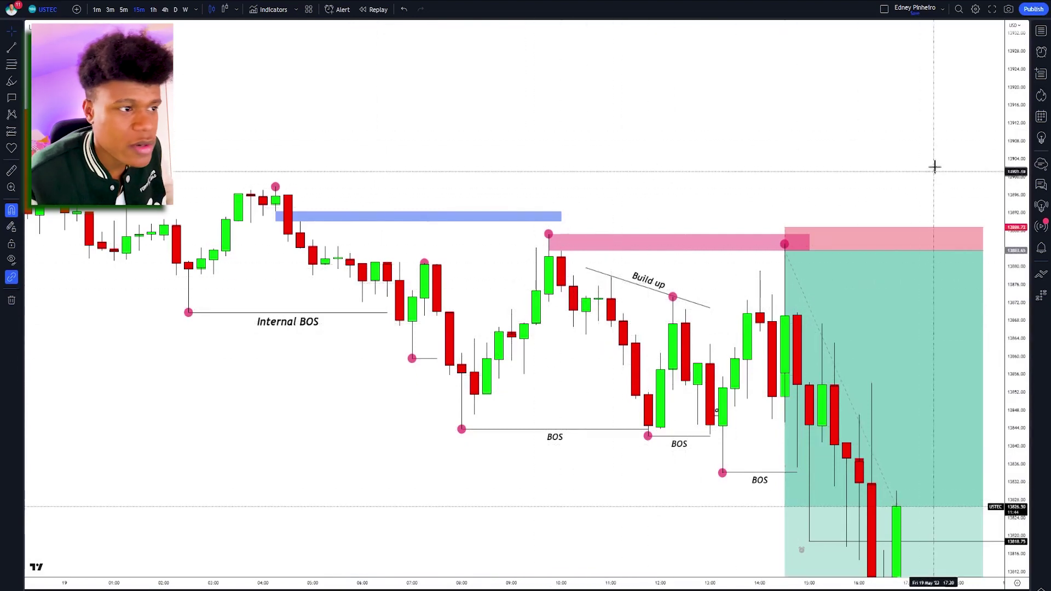
pyautogui.moveTo(931, 169); pyautogui.dragTo(901, 157)
pyautogui.moveTo(636, 282); pyautogui.dragTo(649, 284)
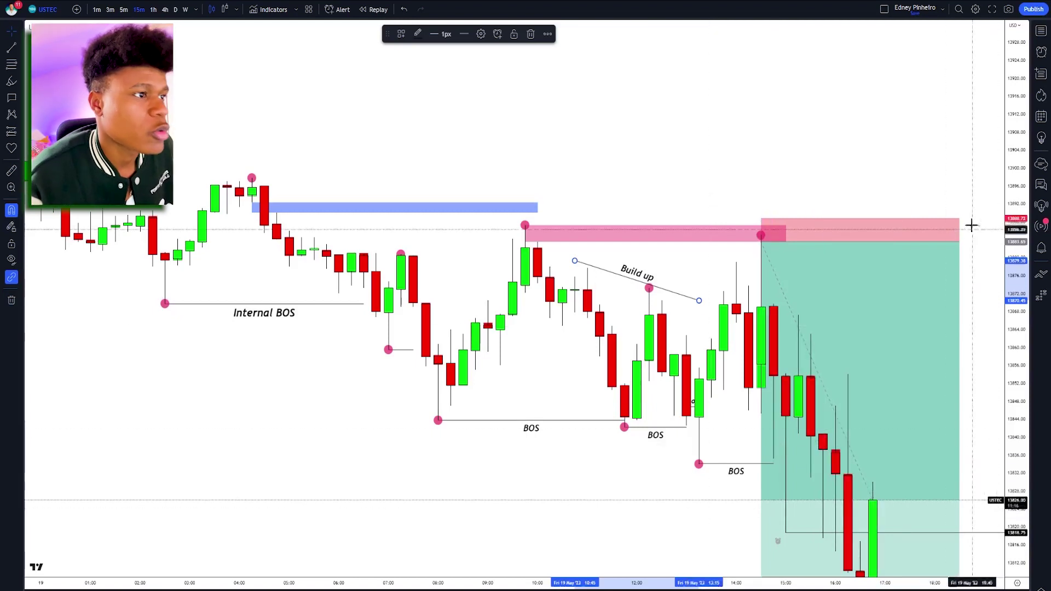
pyautogui.click(803, 242)
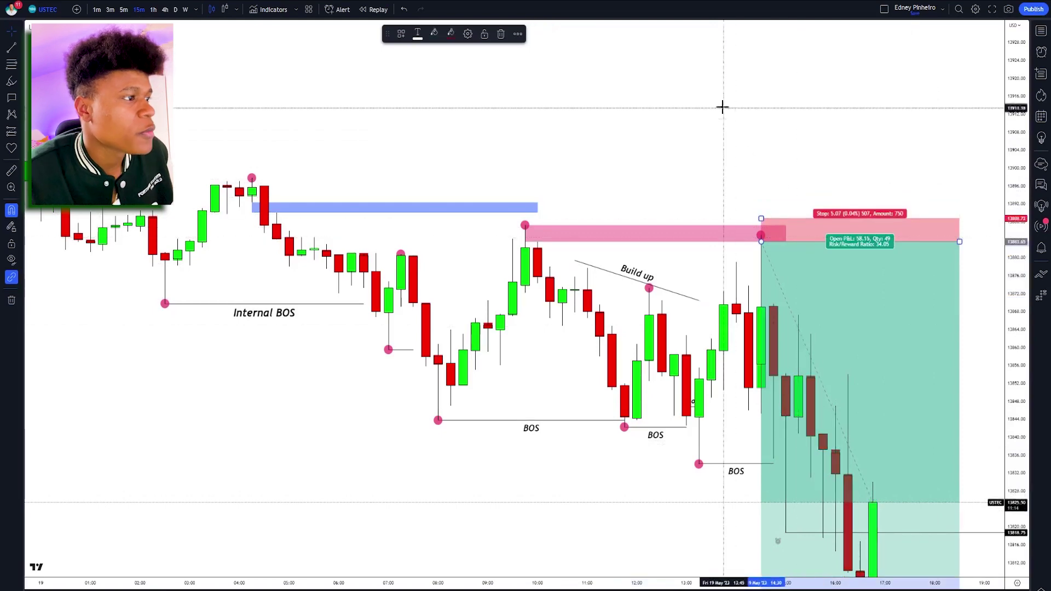
# Draw a horizontal trend line at 13883.50 from the 19 May 10:00 candle to 14:15 and apply the LIT drawing template
pyautogui.hotkey('alt', 't')
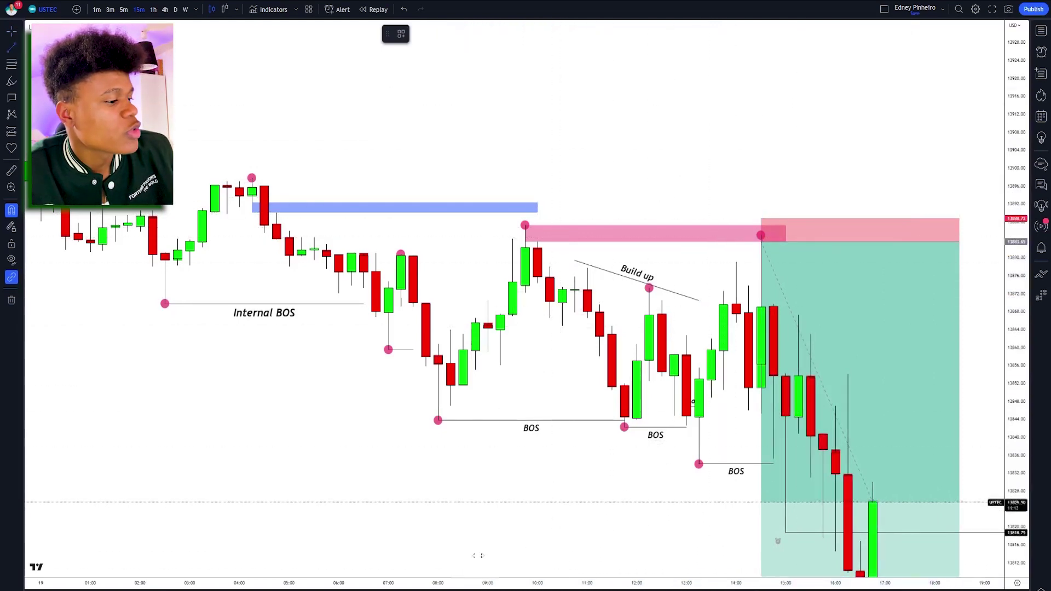
pyautogui.click(537, 241)
pyautogui.click(748, 241)
pyautogui.click(463, 34)
pyautogui.click(446, 34)
pyautogui.click(446, 68)
pyautogui.click(401, 34)
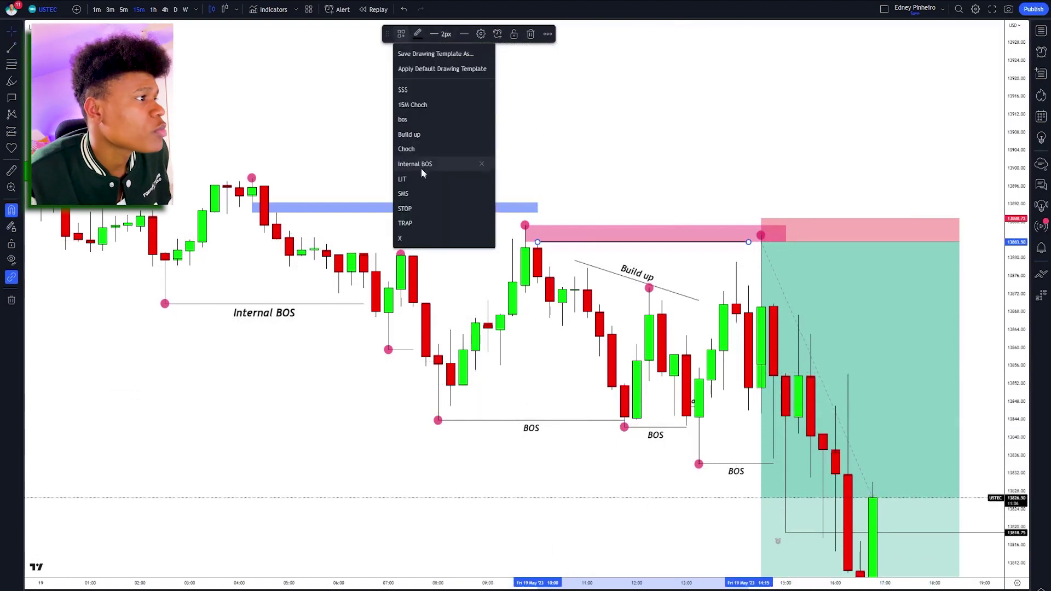
pyautogui.click(403, 179)
# Format the LIT line's label as size 24 bold italic text, aligned to the bottom center
pyautogui.click(480, 34)
pyautogui.click(540, 279)
pyautogui.click(539, 368)
pyautogui.click(591, 281)
pyautogui.click(516, 412)
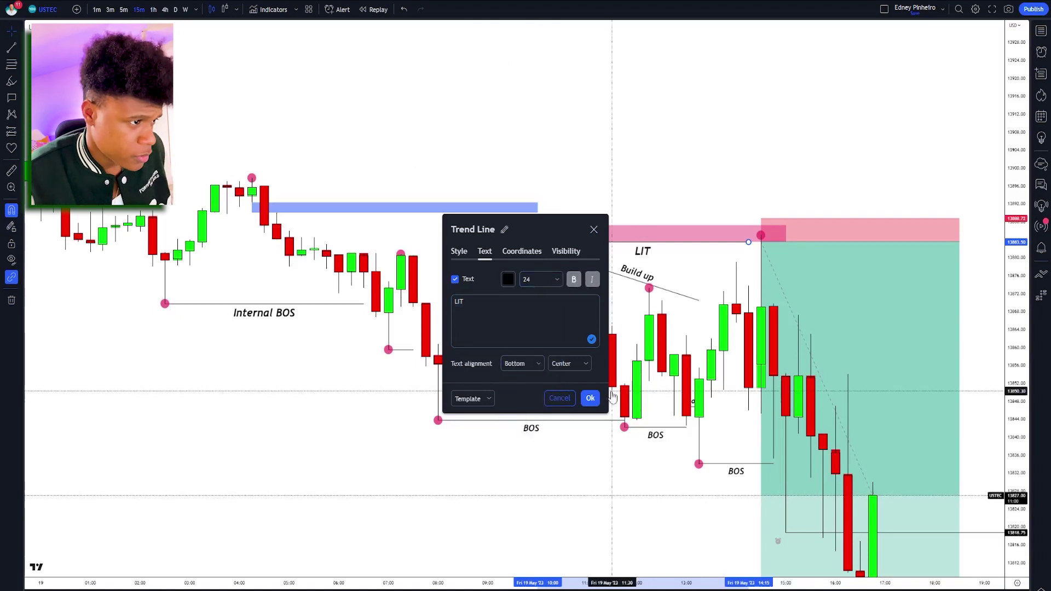
pyautogui.click(590, 398)
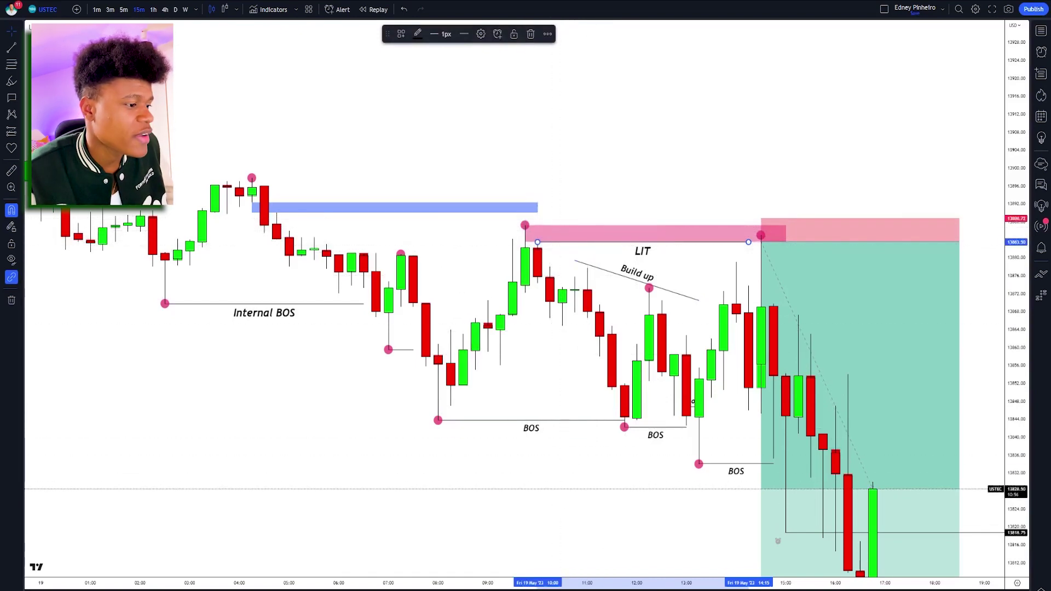
pyautogui.hotkey('alt', 'b')
pyautogui.moveTo(548, 219)
pyautogui.mouseDown()
pyautogui.moveTo(521, 227)
pyautogui.moveTo(565, 209)
pyautogui.moveTo(548, 220)
pyautogui.mouseUp()
pyautogui.hotkey('ctrl', 'z')
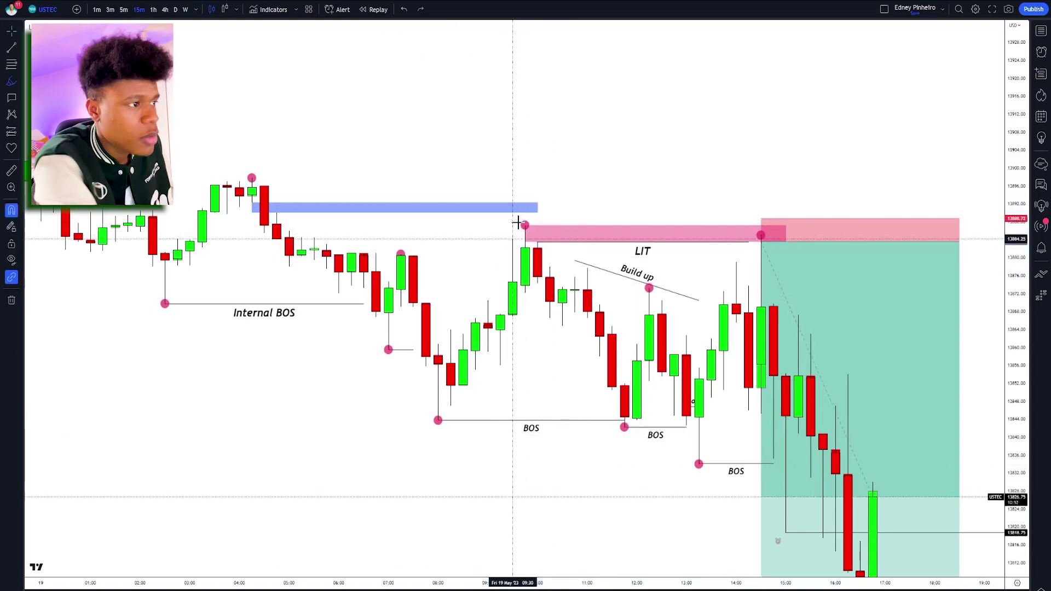
pyautogui.press('Escape')
# Switch the chart to the 1-minute interval and examine the price action beneath the LIT and Build up lines
pyautogui.click(96, 9)
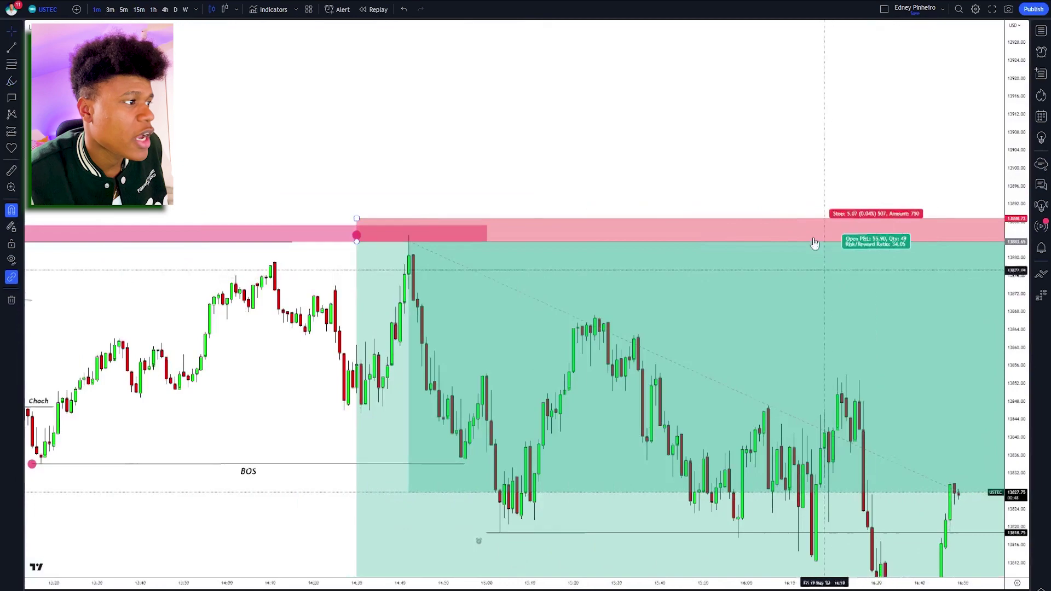
pyautogui.scroll(-3, 683, 177)
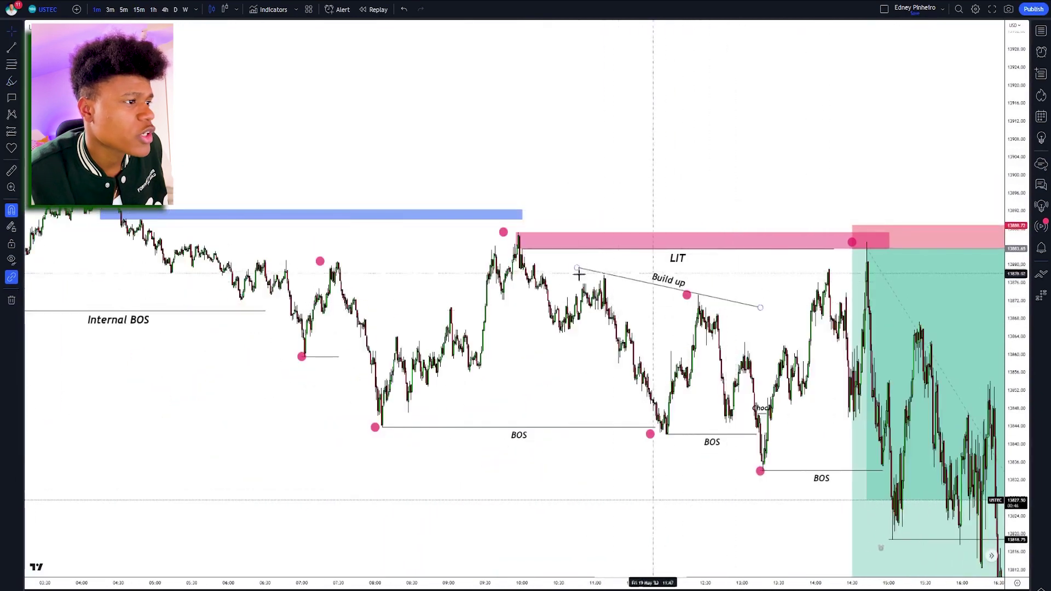
pyautogui.scroll(3, 707, 255)
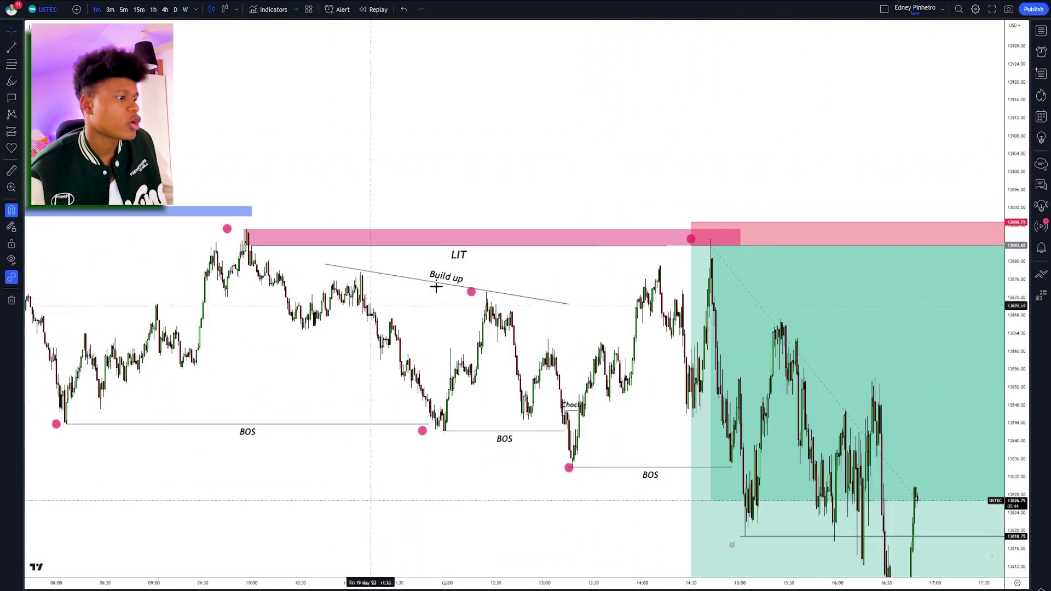
pyautogui.scroll(-3, 699, 415)
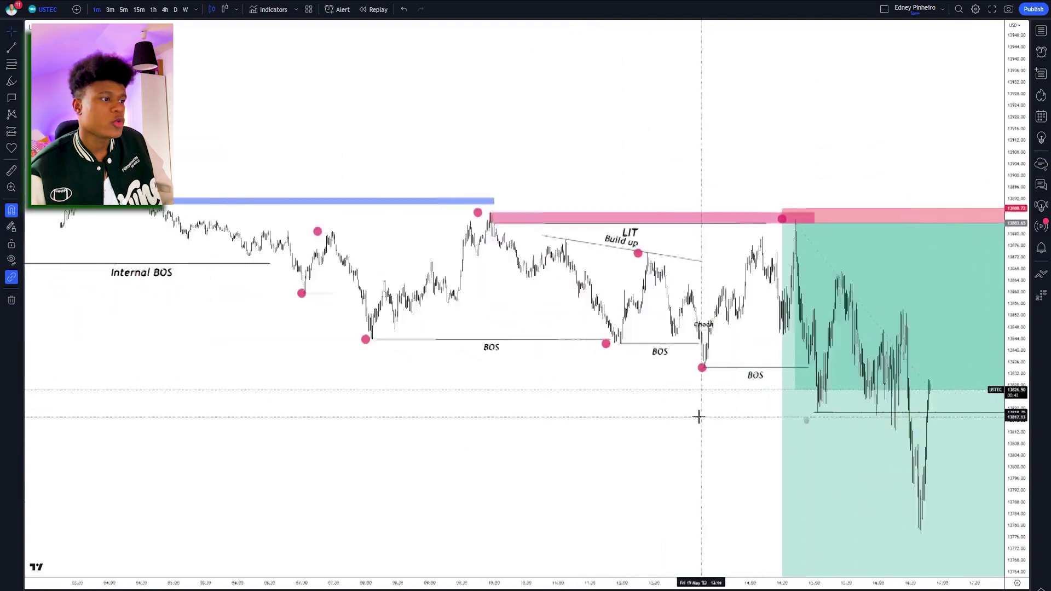
# Try the 3-minute interval and set the chart to 5 minutes, showing the structure from the LIT zone to the latest candles
pyautogui.press('3')
pyautogui.press('Return')
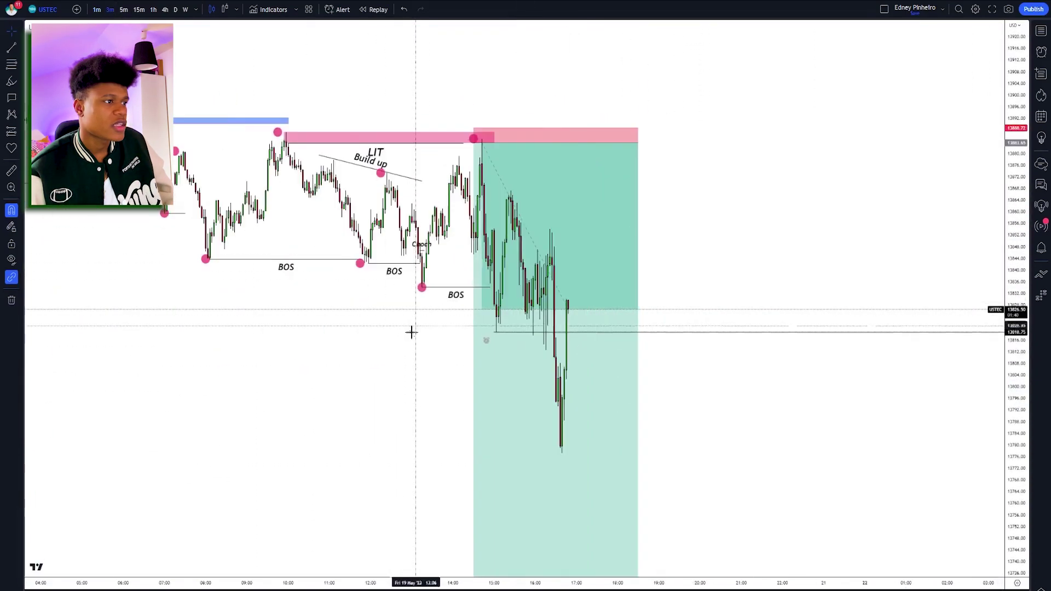
pyautogui.press('5')
pyautogui.press('Return')
pyautogui.scroll(2, 448, 300)
pyautogui.moveTo(492, 359); pyautogui.dragTo(446, 368)
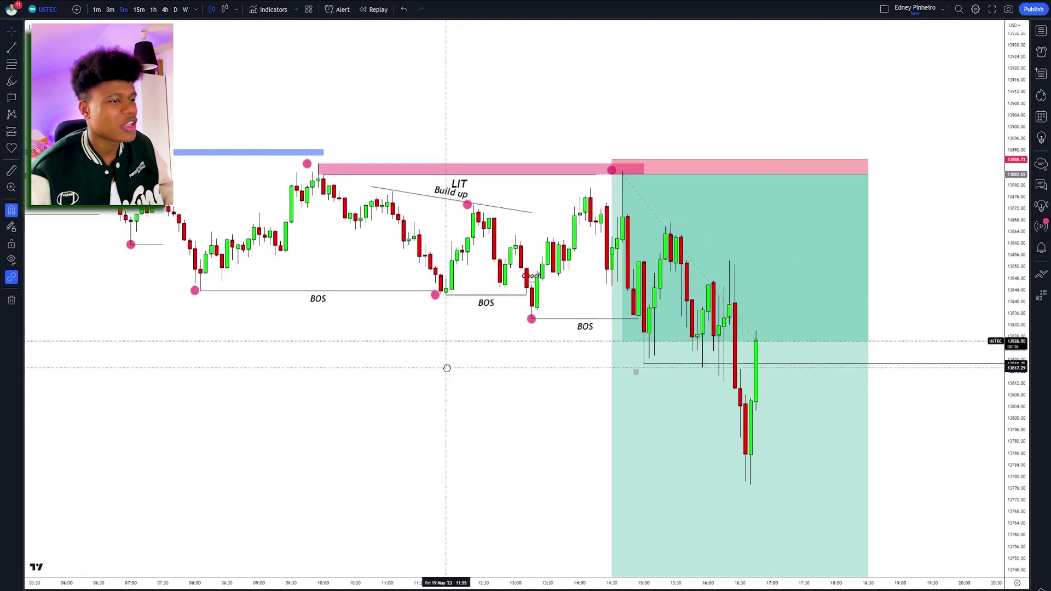